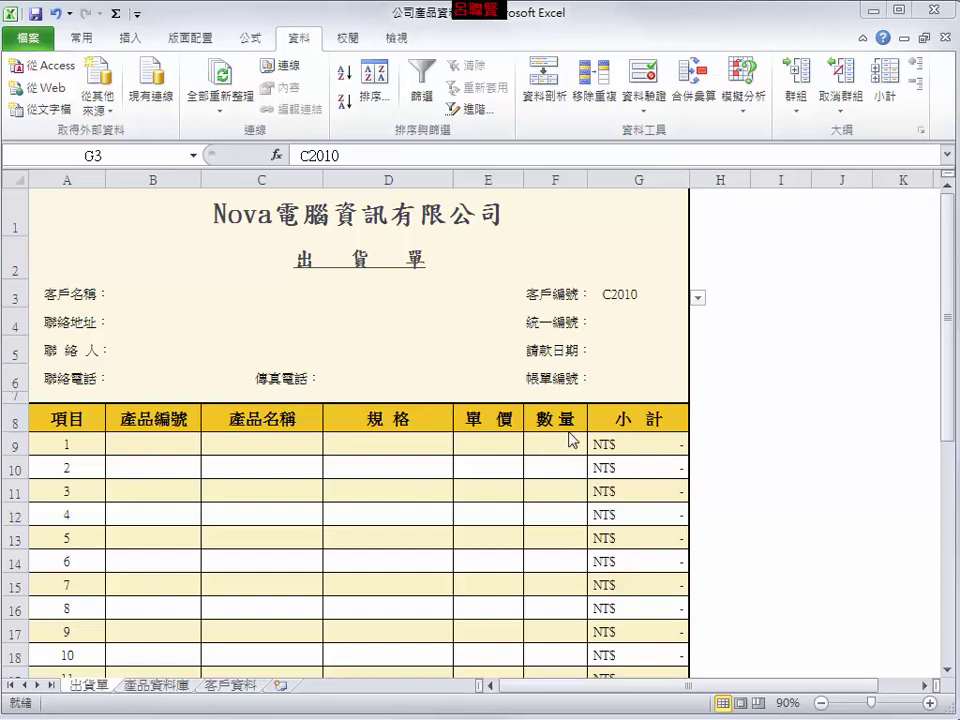
Check the form's customer ID C2010 and blank name, then view the 客戶資料 records
{"action": "left_click", "coordinate": [627, 300]}
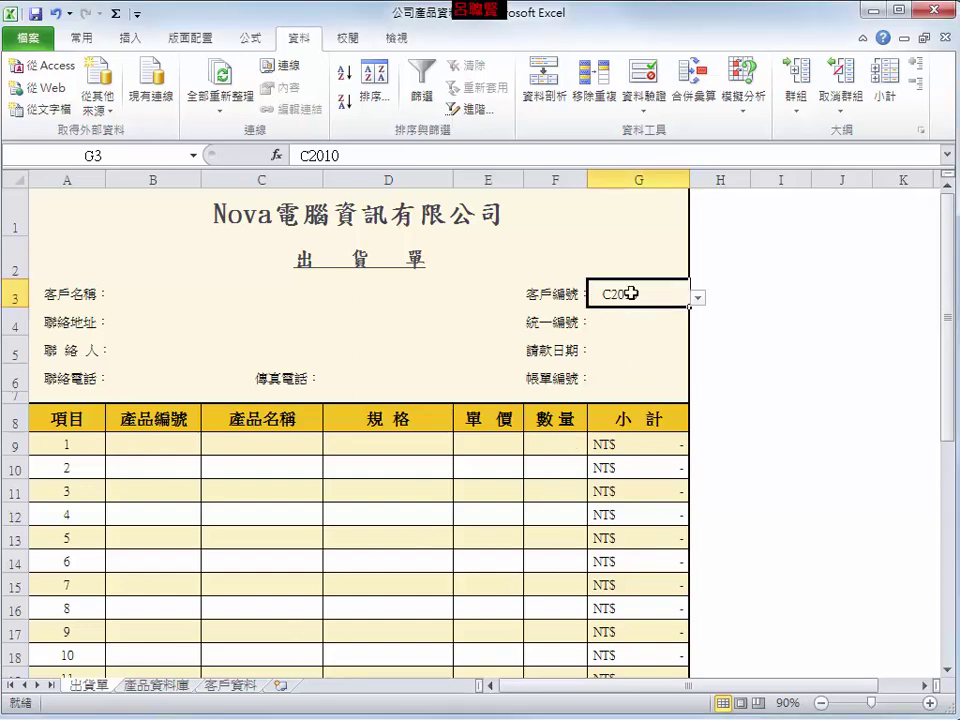
{"action": "left_click", "coordinate": [140, 300]}
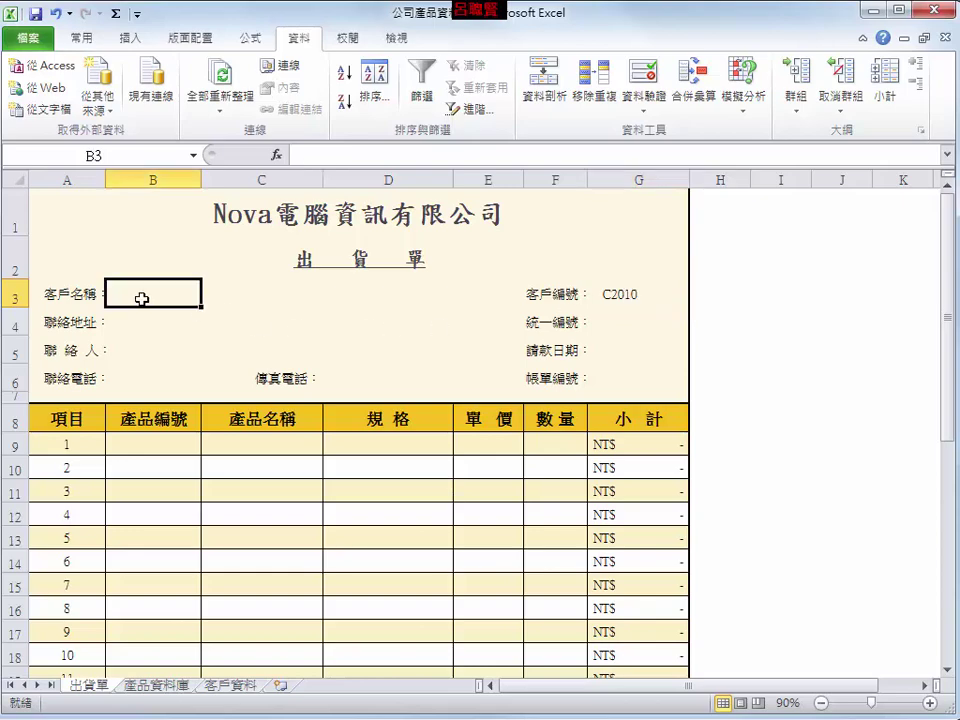
{"action": "left_click", "coordinate": [228, 685]}
{"action": "left_click", "coordinate": [271, 326]}
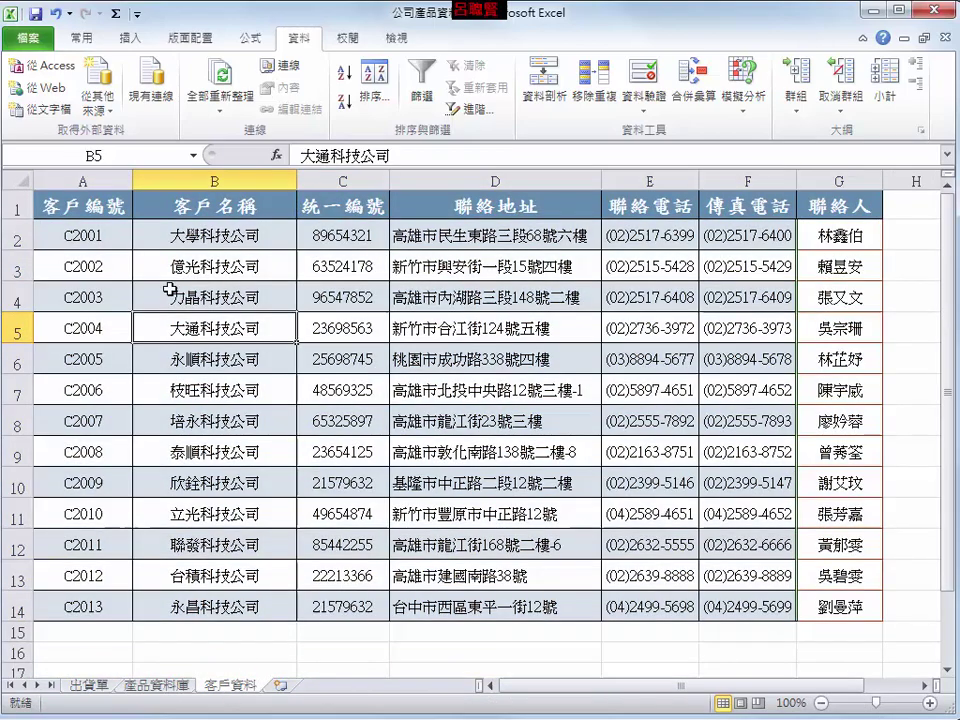
Look over customer C2001's ID, company name and address in the table
{"action": "left_click", "coordinate": [118, 241]}
{"action": "left_click", "coordinate": [203, 235]}
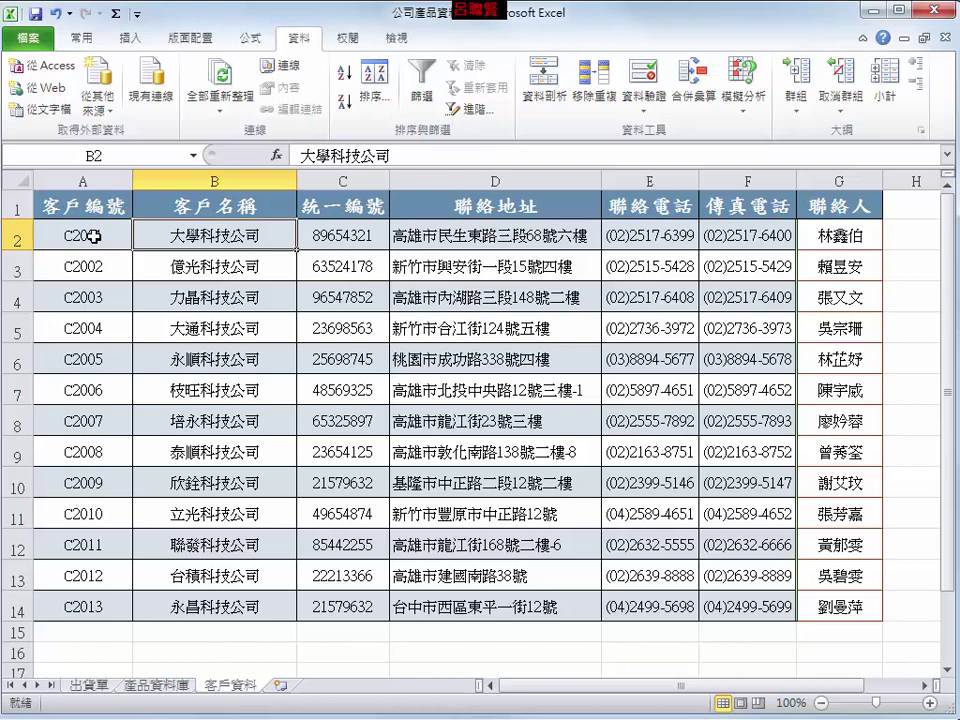
{"action": "left_click", "coordinate": [93, 236]}
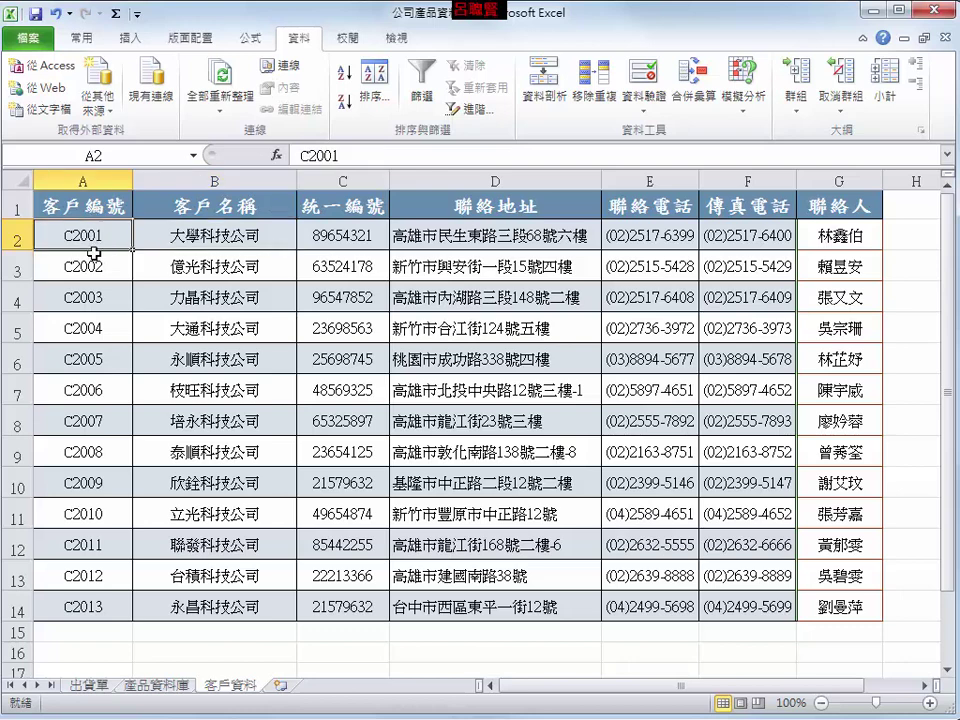
{"action": "left_click", "coordinate": [203, 233]}
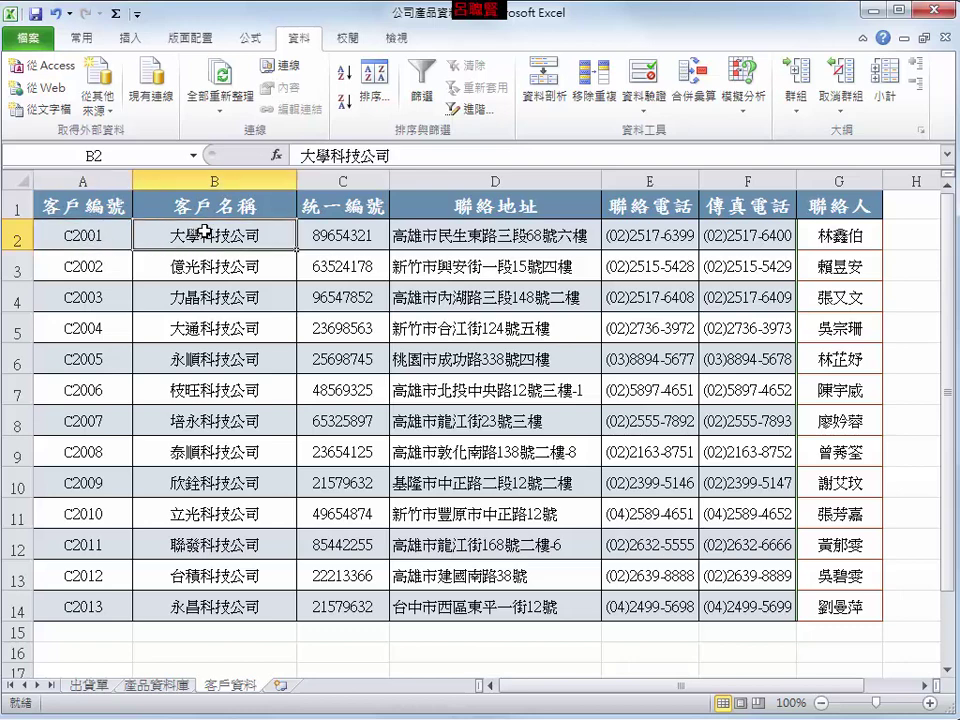
{"action": "left_click", "coordinate": [431, 230]}
Step through C2001's remaining fields, phone and contact person, then return to 出貨單
{"action": "left_click", "coordinate": [107, 238]}
{"action": "left_click", "coordinate": [165, 232]}
{"action": "left_click", "coordinate": [360, 236]}
{"action": "left_click", "coordinate": [540, 240]}
{"action": "left_click", "coordinate": [650, 236]}
{"action": "left_click", "coordinate": [845, 235]}
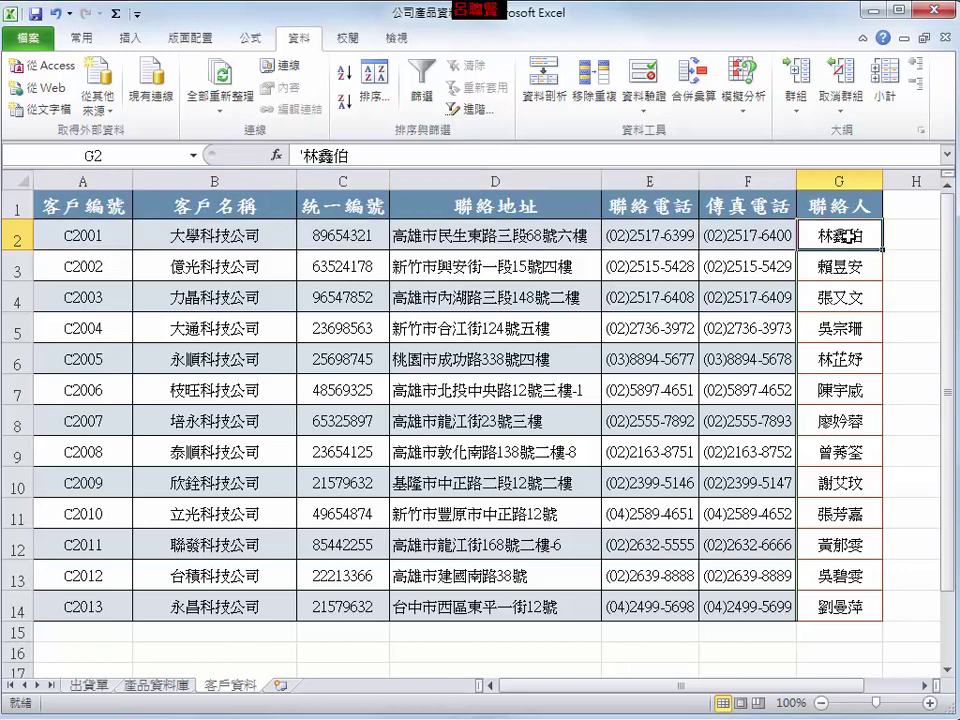
{"action": "left_click", "coordinate": [97, 240]}
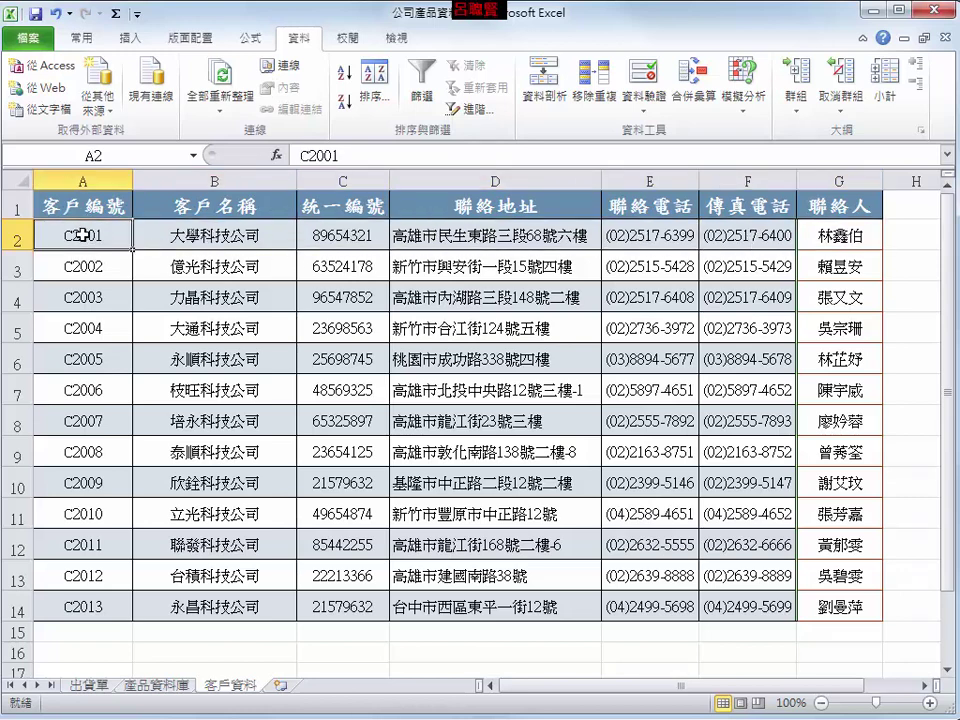
{"action": "left_click", "coordinate": [103, 686]}
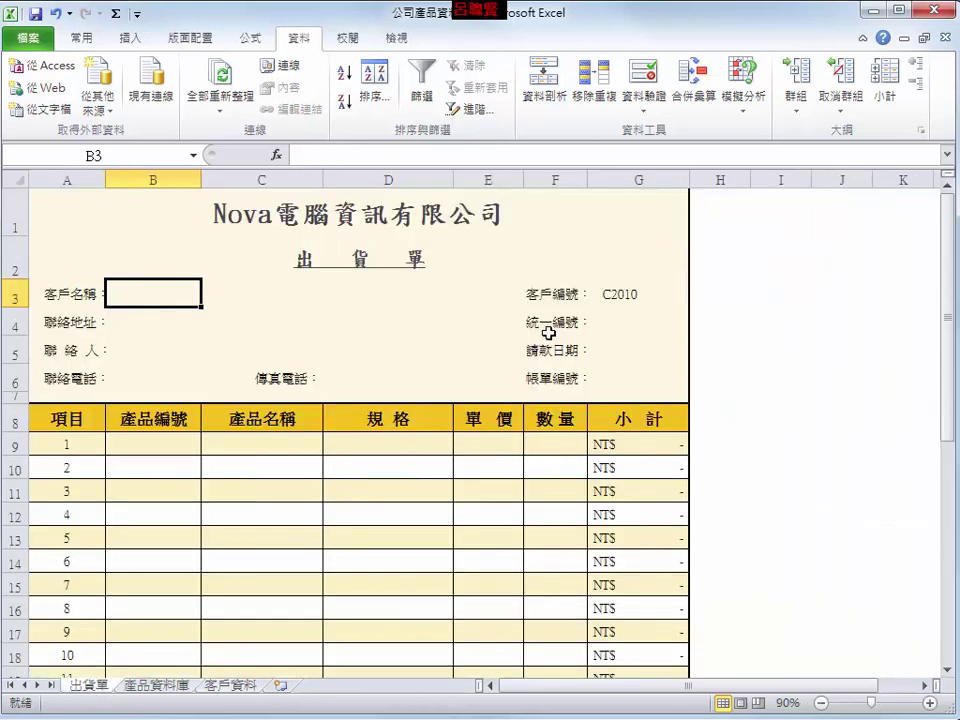
Choose customer ID C2001 from the G3 dropdown list
{"action": "left_click", "coordinate": [622, 294]}
{"action": "left_click", "coordinate": [697, 298]}
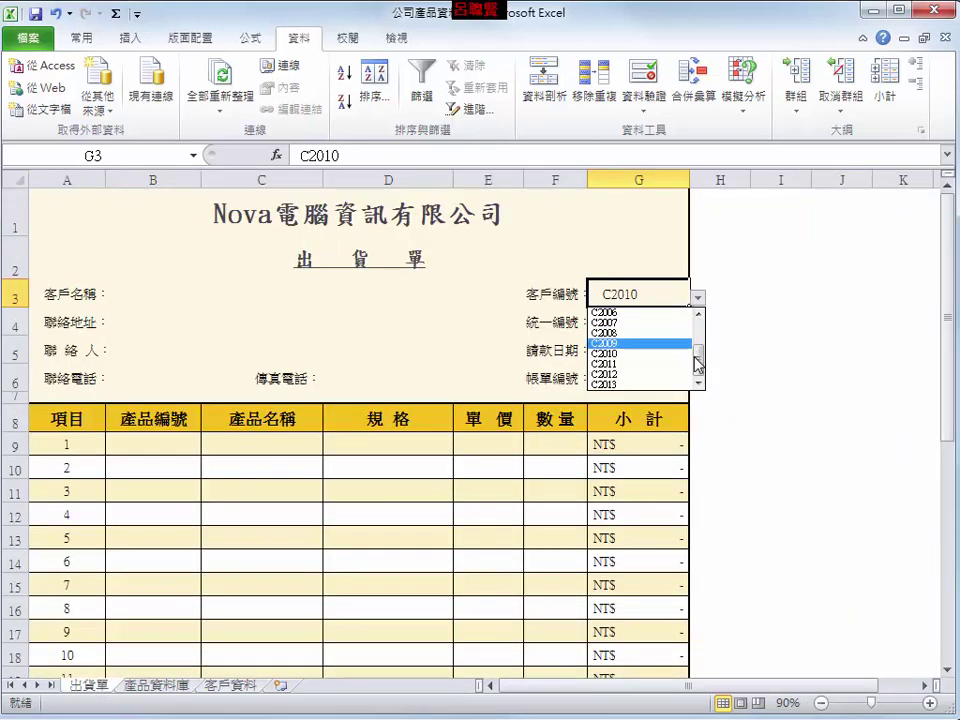
{"action": "scroll", "coordinate": [680, 345], "scroll_direction": "up", "scroll_amount": 2}
{"action": "left_click", "coordinate": [645, 313]}
Enter =VLOOKUP(G3,客戶資料,2,0) in B3 so the name shows 大學科技公司
{"action": "left_click", "coordinate": [155, 298]}
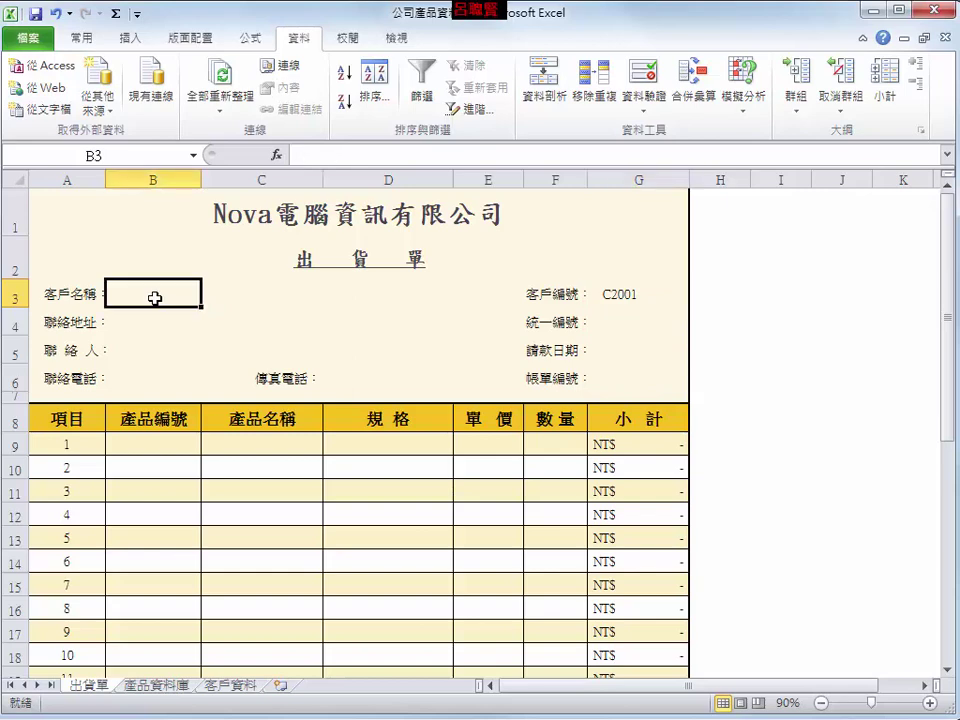
{"action": "type", "text": "="}
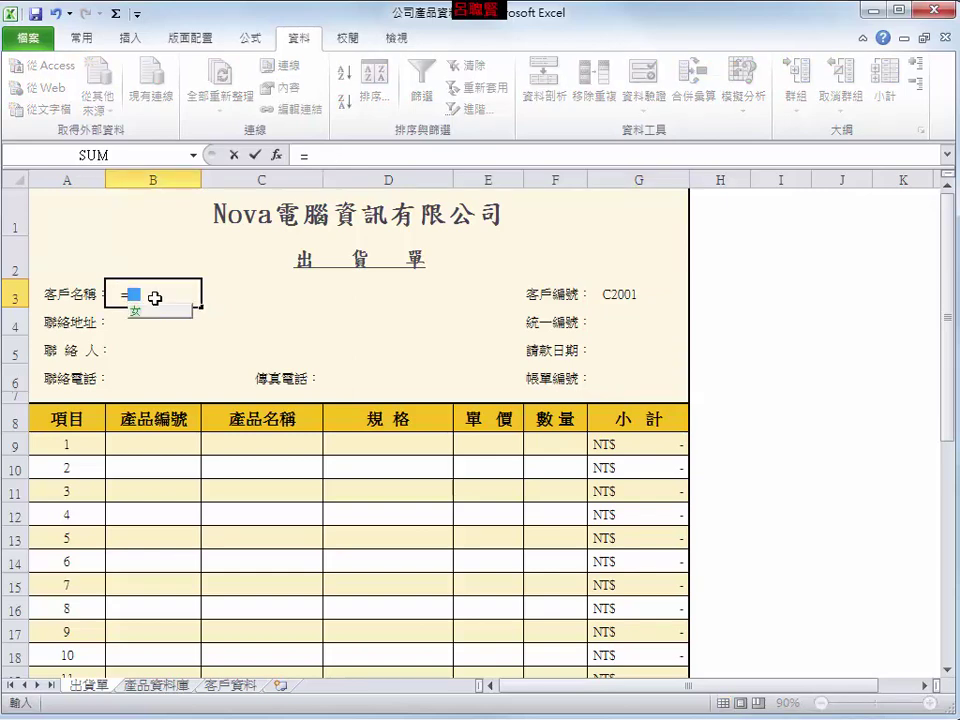
{"action": "type", "text": "vl"}
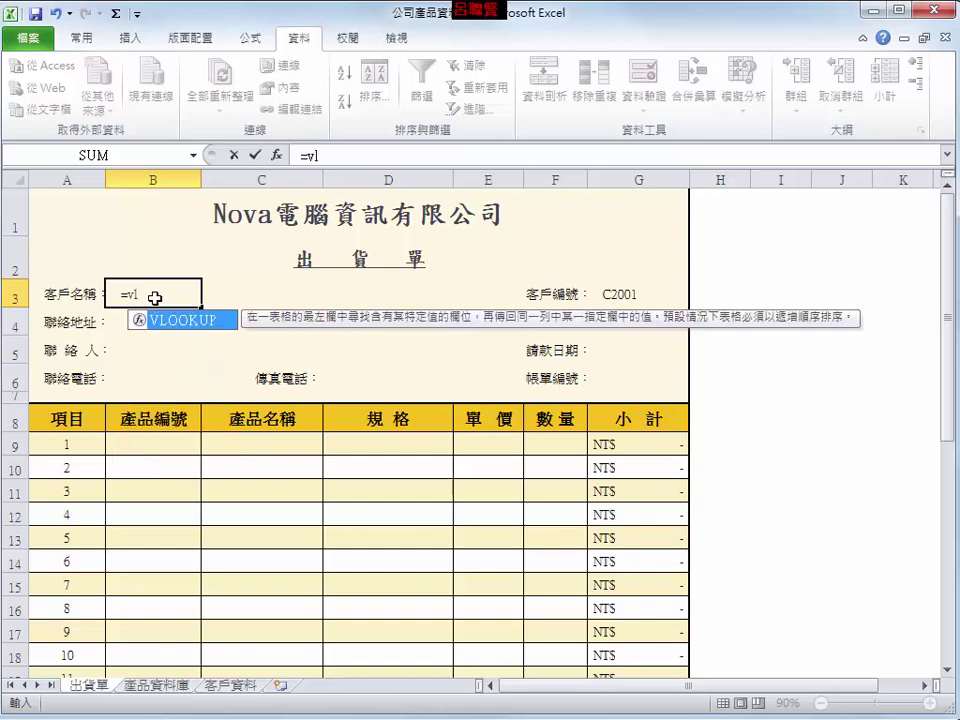
{"action": "double_click", "coordinate": [170, 320]}
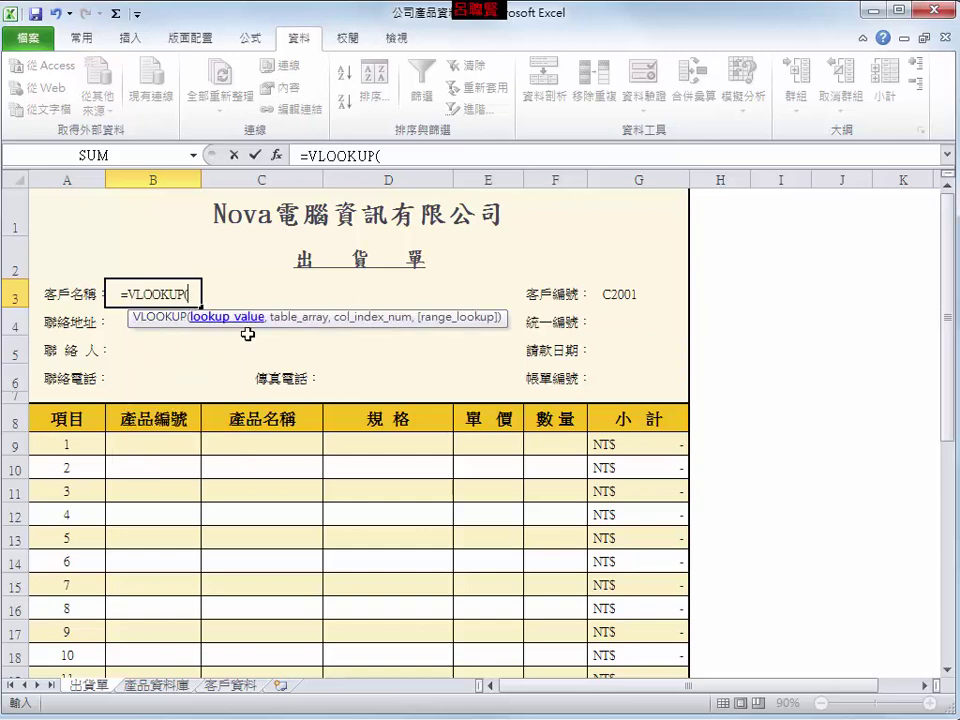
{"action": "left_click", "coordinate": [643, 296]}
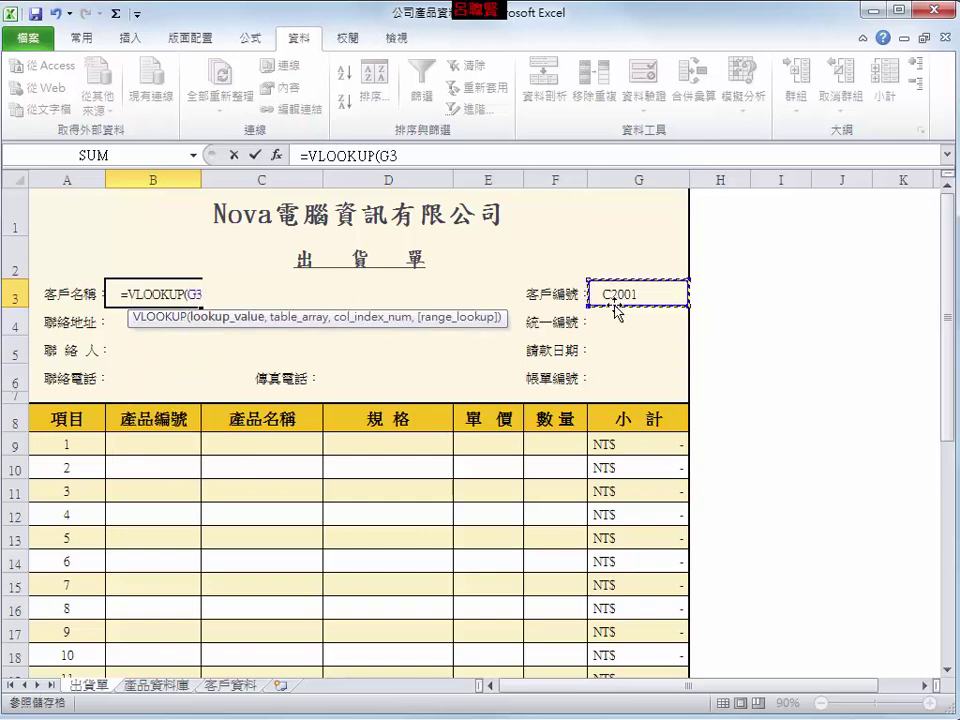
{"action": "type", "text": ","}
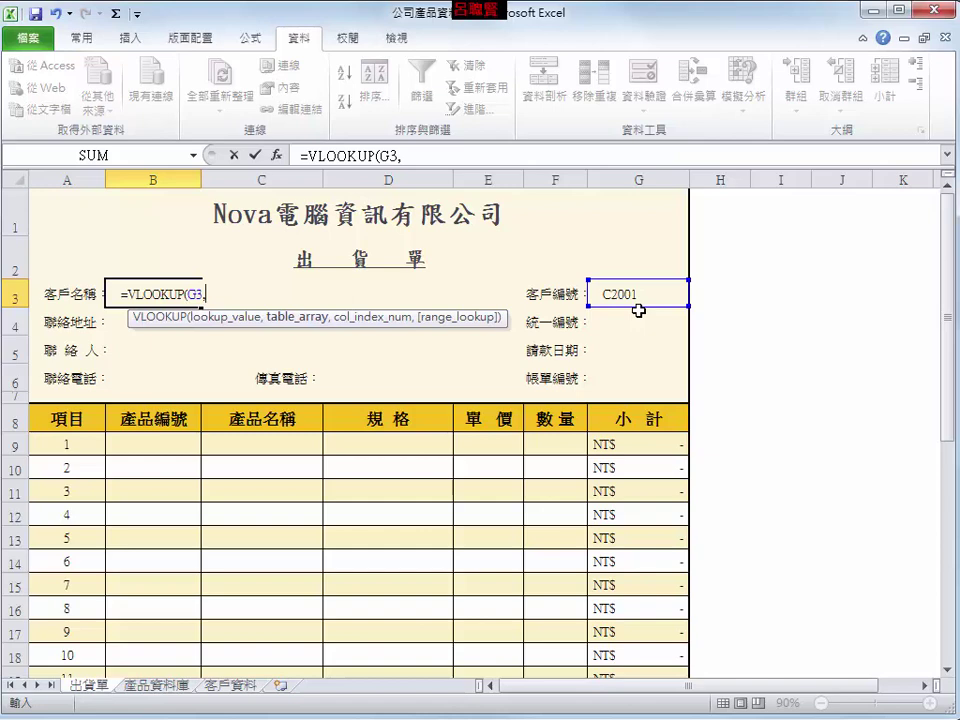
{"action": "type", "text": "客戶"}
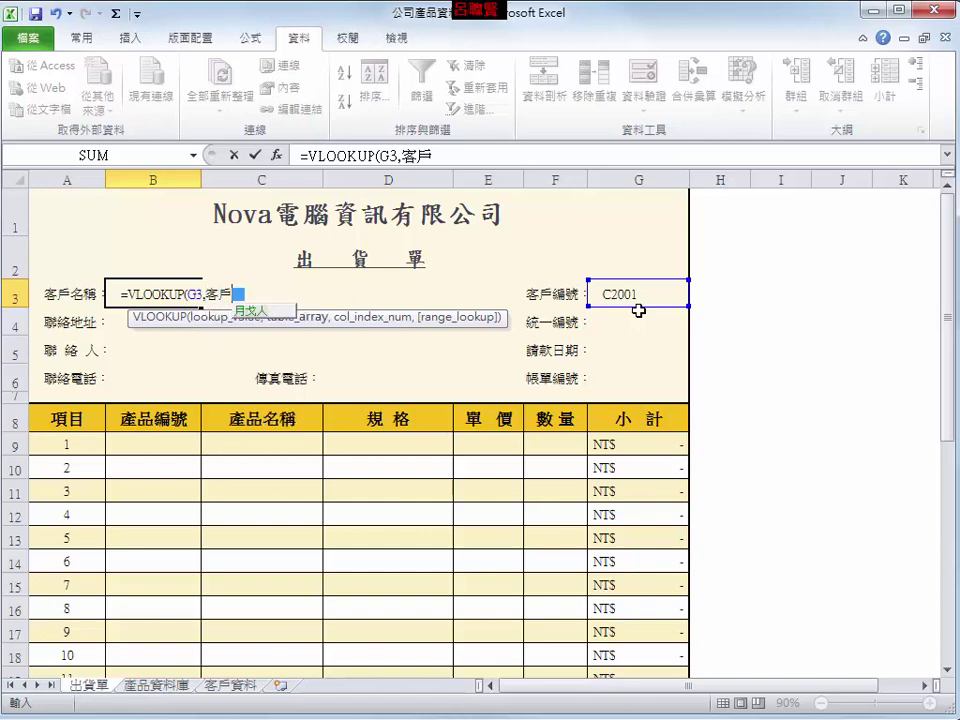
{"action": "type", "text": "資料"}
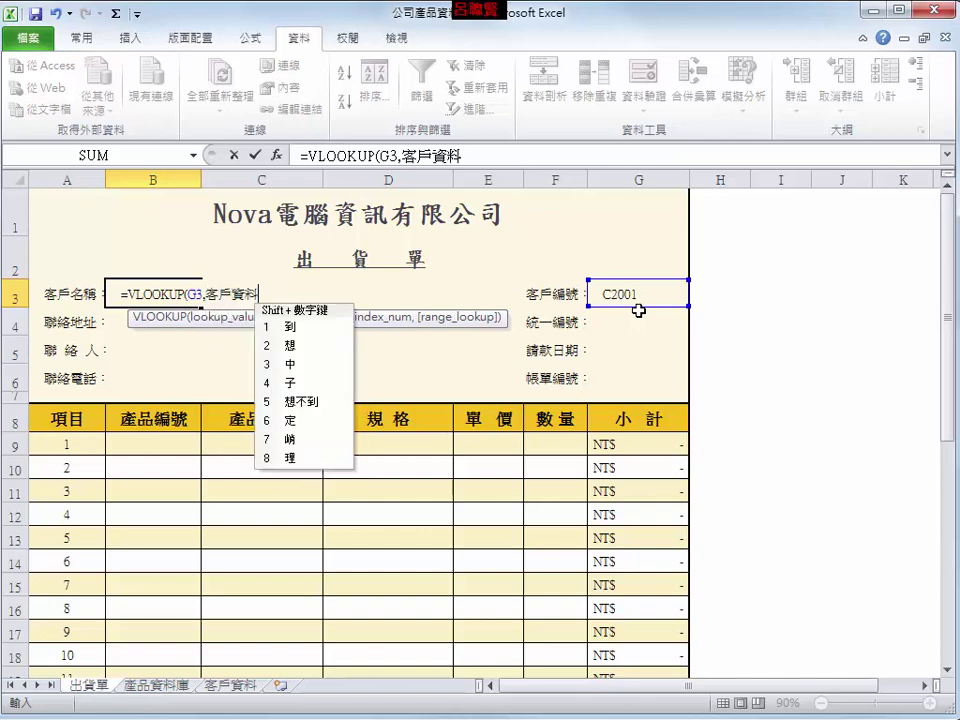
{"action": "type", "text": ",2,0"}
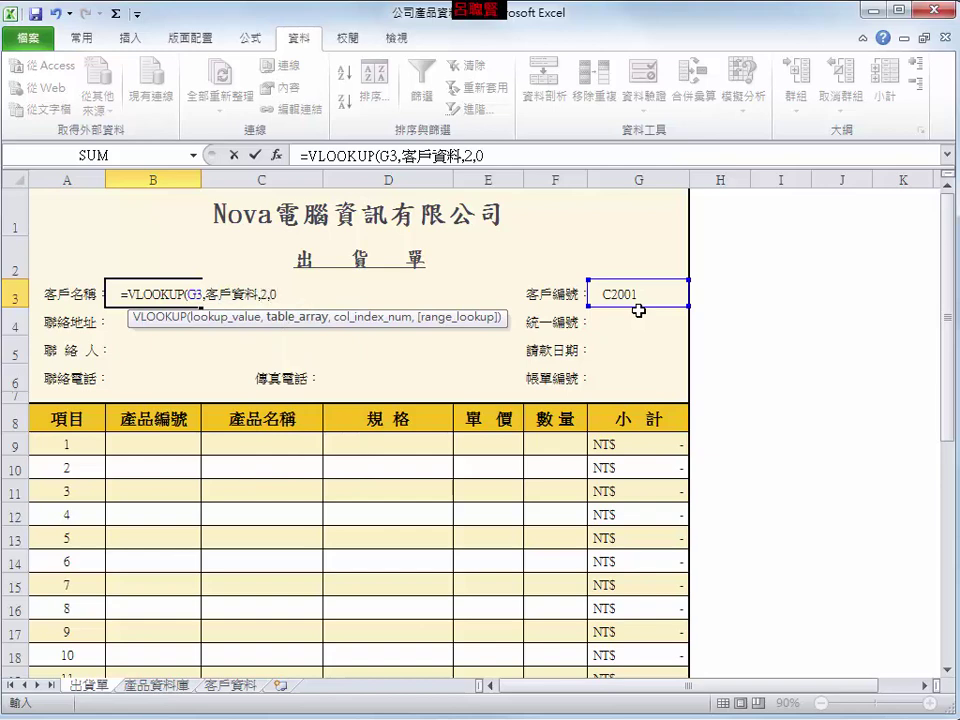
{"action": "key", "text": "Return"}
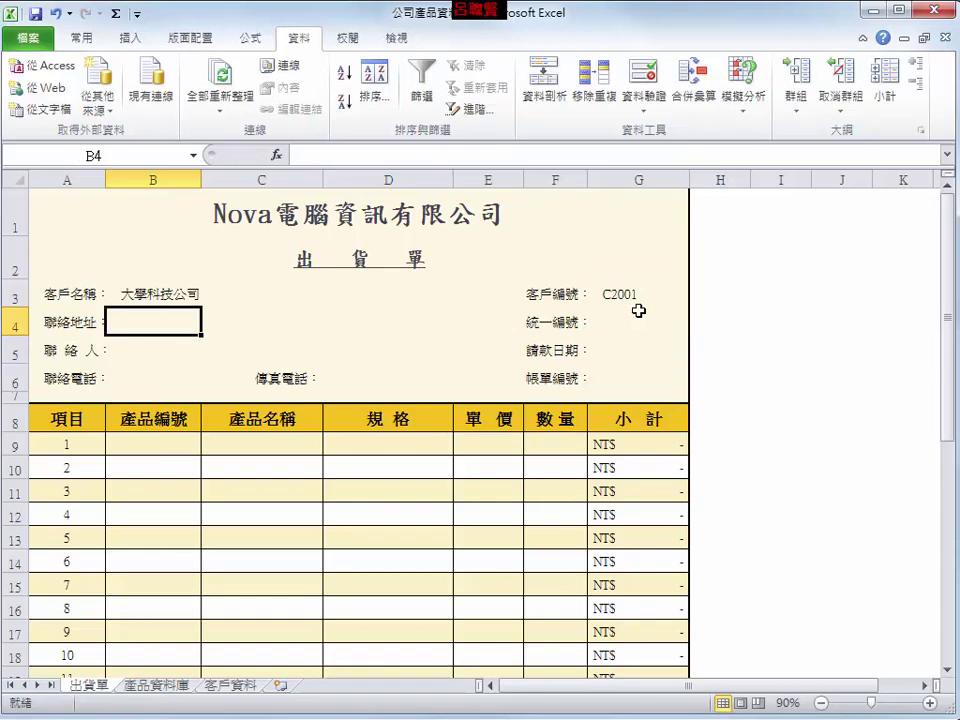
Pick C2006 in G3 so B3 shows 枝旺科技公司, then view 客戶資料 to verify
{"action": "left_click", "coordinate": [185, 296]}
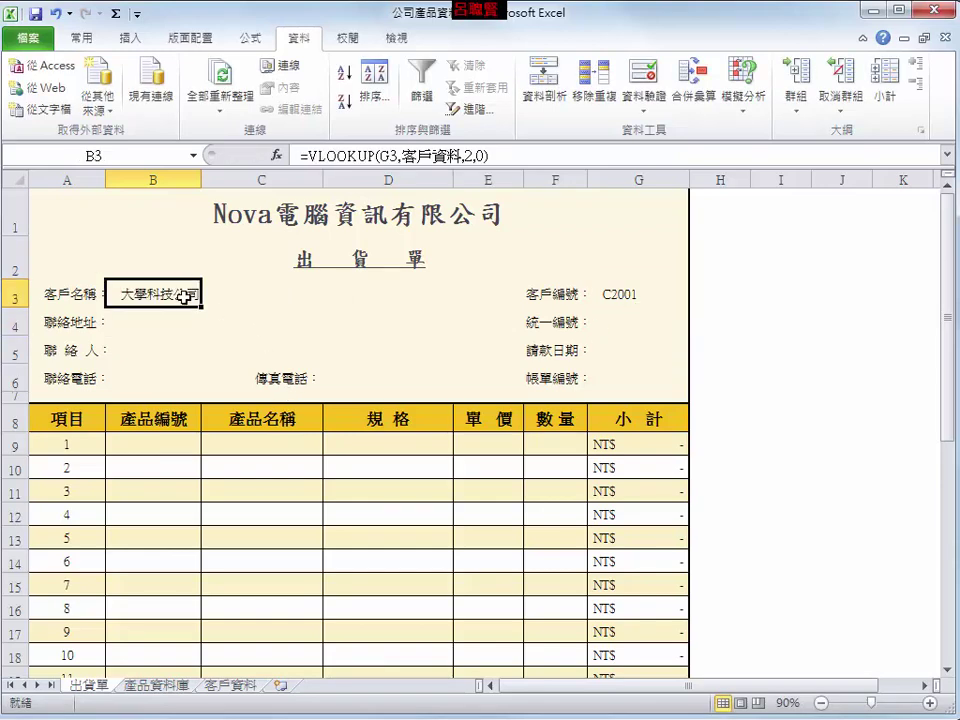
{"action": "left_click", "coordinate": [652, 299]}
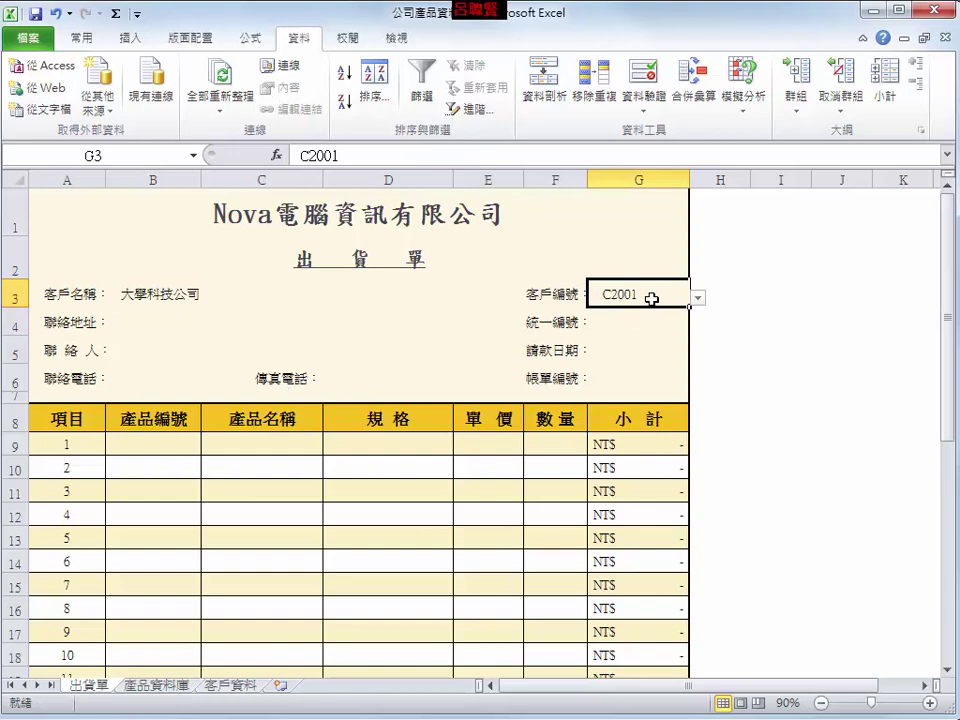
{"action": "left_click", "coordinate": [698, 298]}
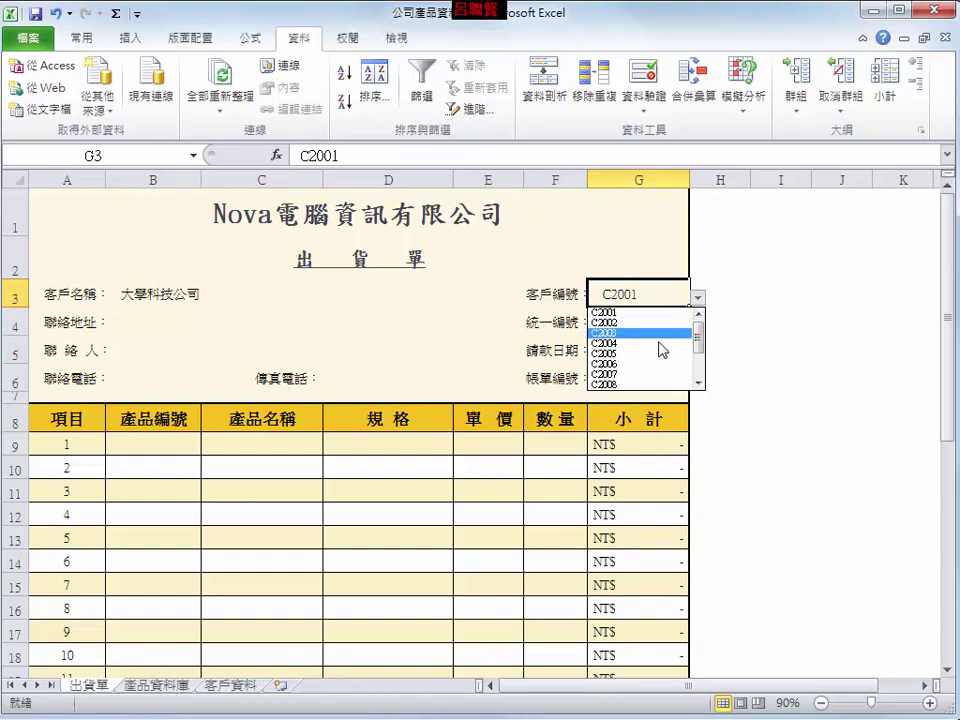
{"action": "left_click", "coordinate": [632, 365]}
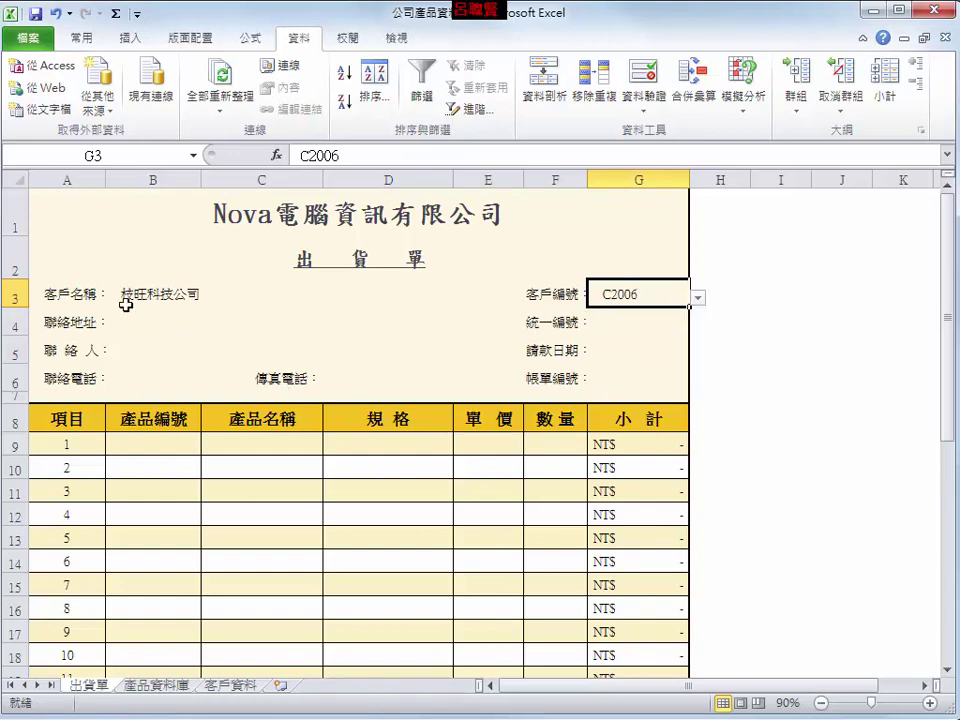
{"action": "left_click", "coordinate": [230, 685]}
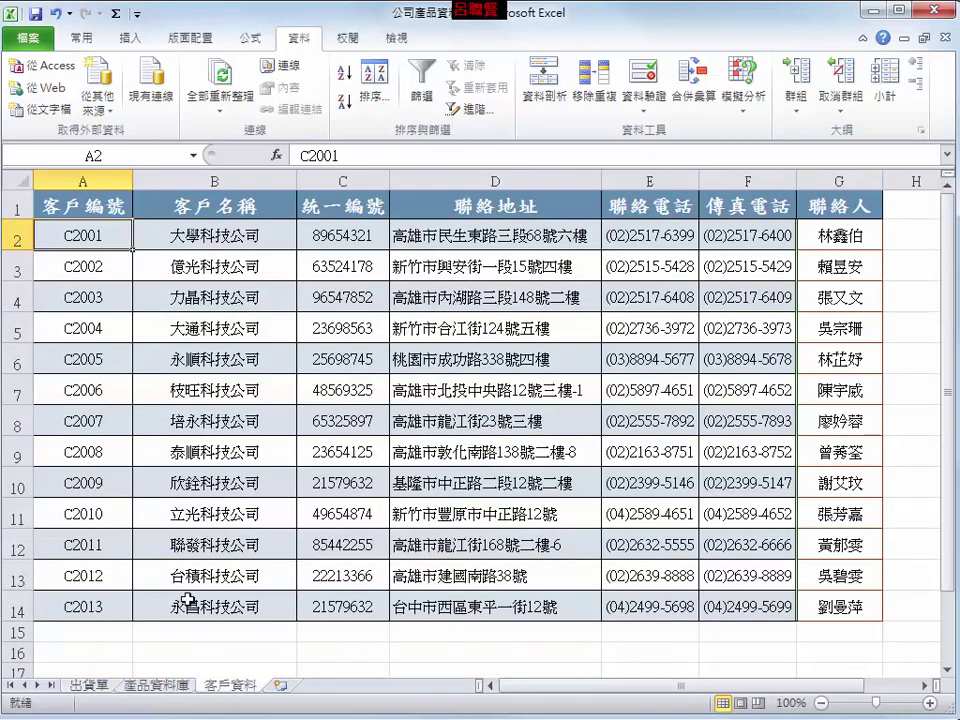
Confirm C2006's row shows 枝旺科技公司 and its address, then return to 出貨單
{"action": "left_click", "coordinate": [94, 390]}
{"action": "left_click", "coordinate": [190, 392]}
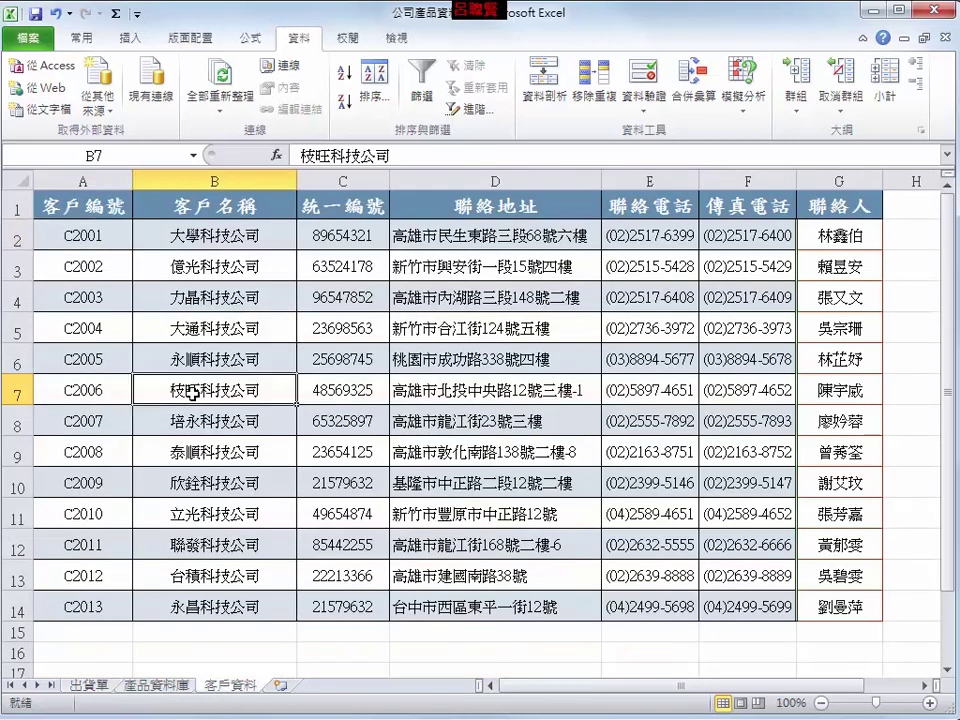
{"action": "left_click", "coordinate": [478, 391]}
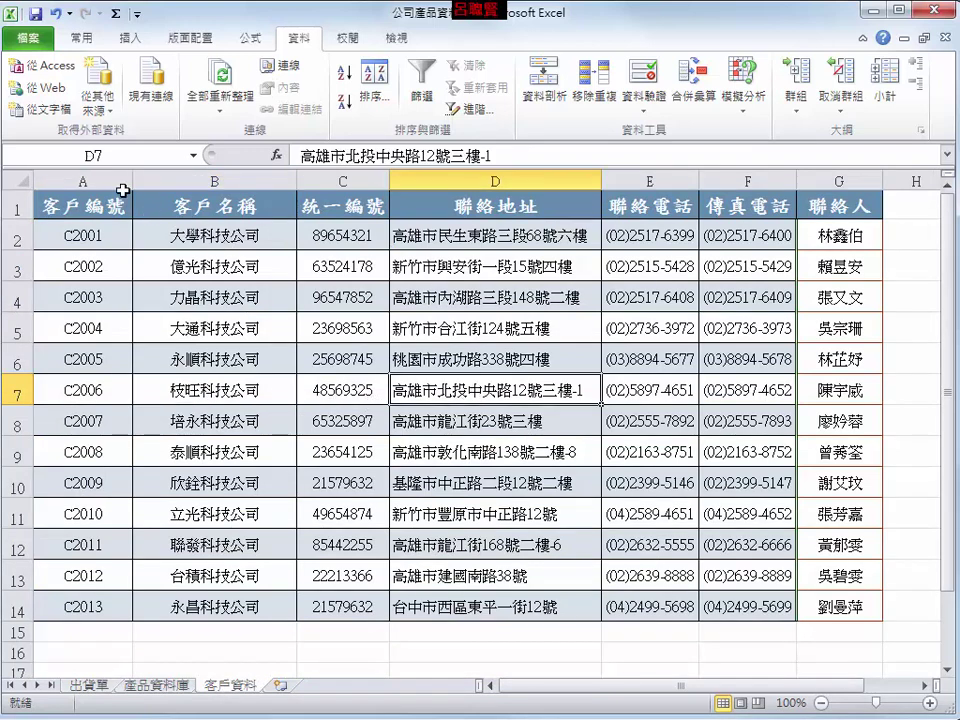
{"action": "left_click", "coordinate": [95, 180]}
{"action": "left_click", "coordinate": [255, 180]}
{"action": "left_click", "coordinate": [420, 178]}
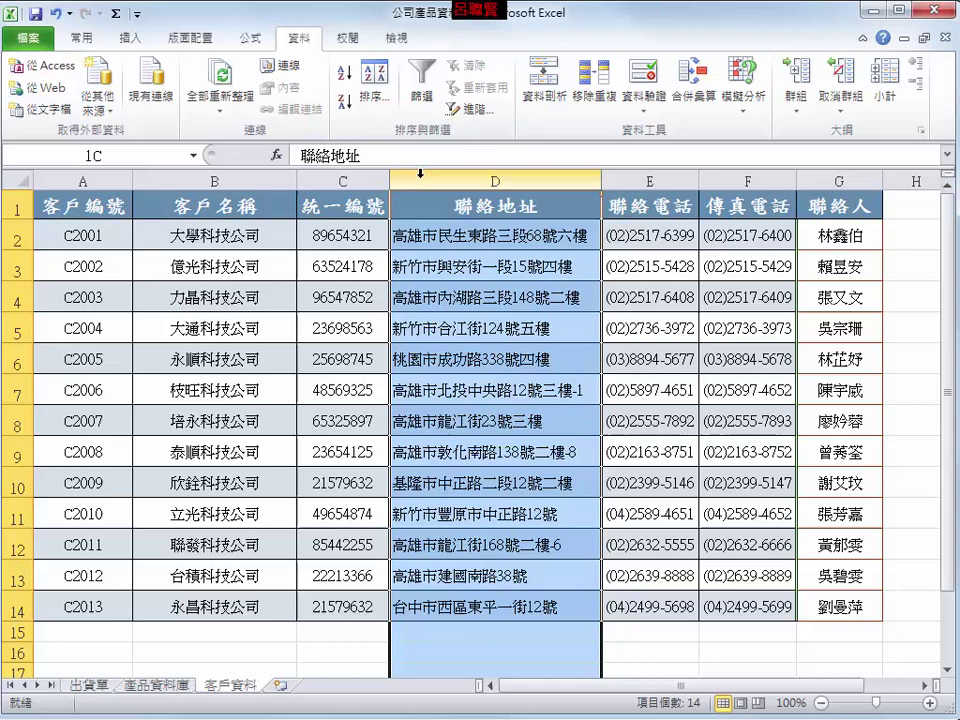
{"action": "left_click", "coordinate": [478, 420]}
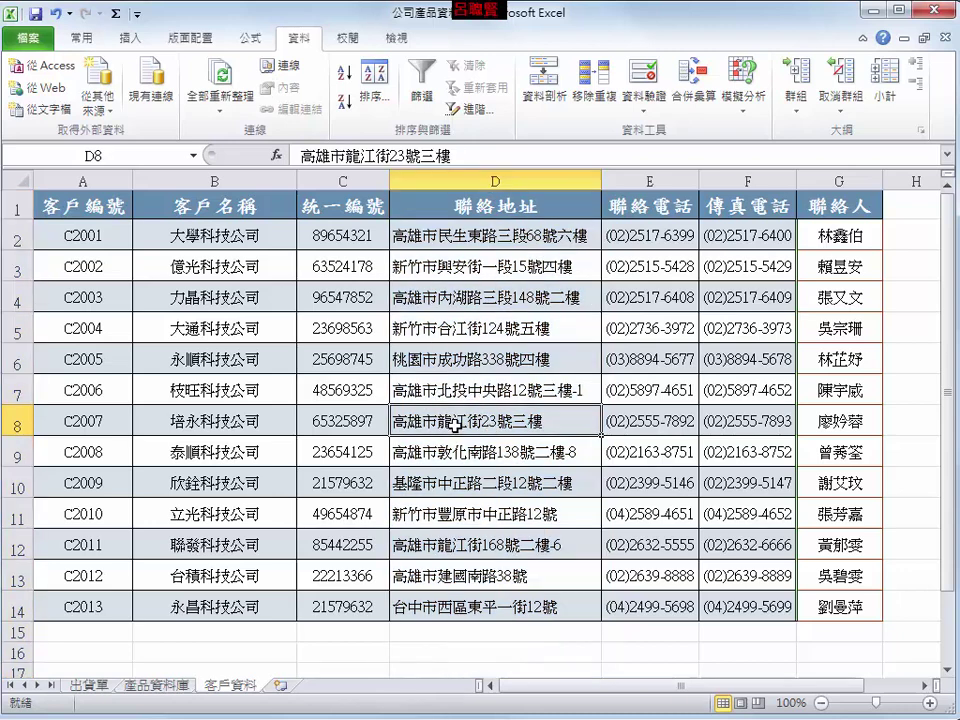
{"action": "left_click", "coordinate": [435, 392]}
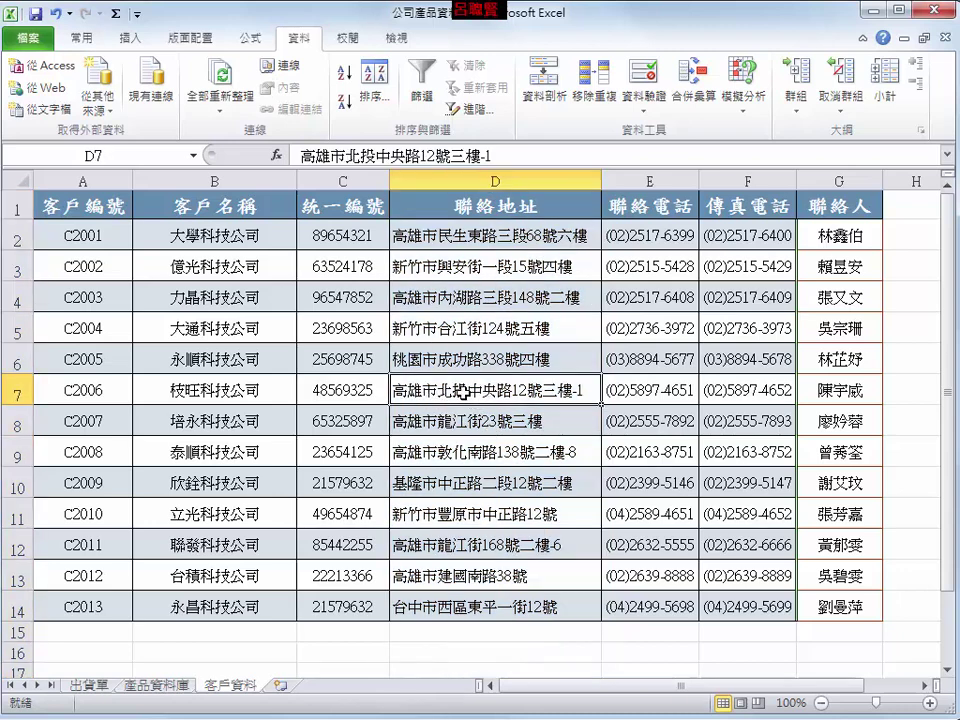
{"action": "left_click", "coordinate": [104, 686]}
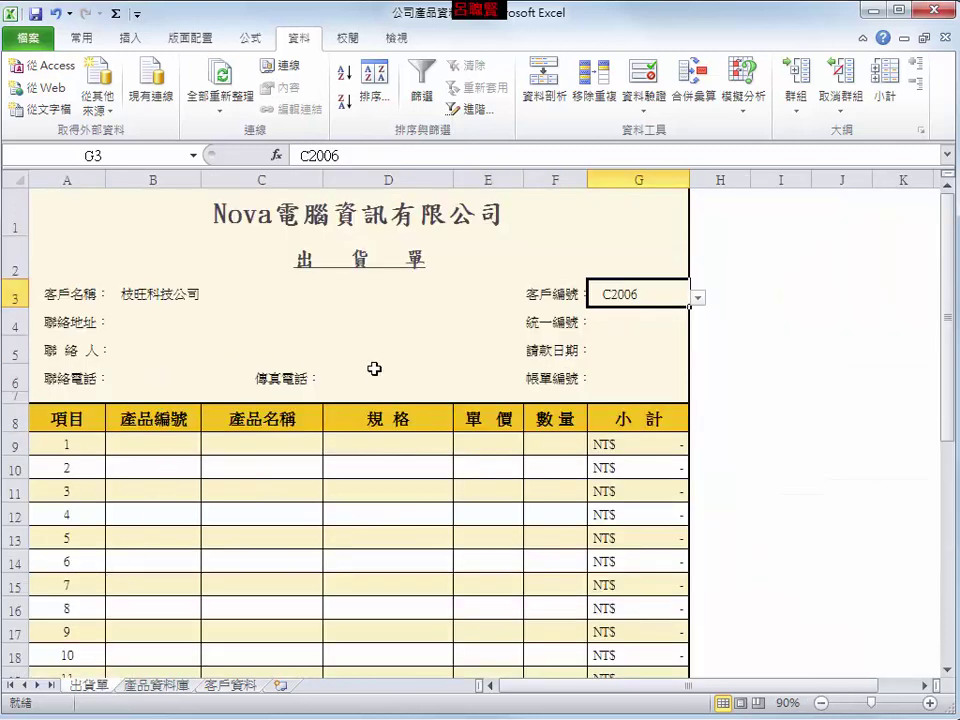
Review B3's name lookup formula and the customer ID C2006 it uses
{"action": "left_click", "coordinate": [145, 325]}
{"action": "left_click", "coordinate": [163, 298]}
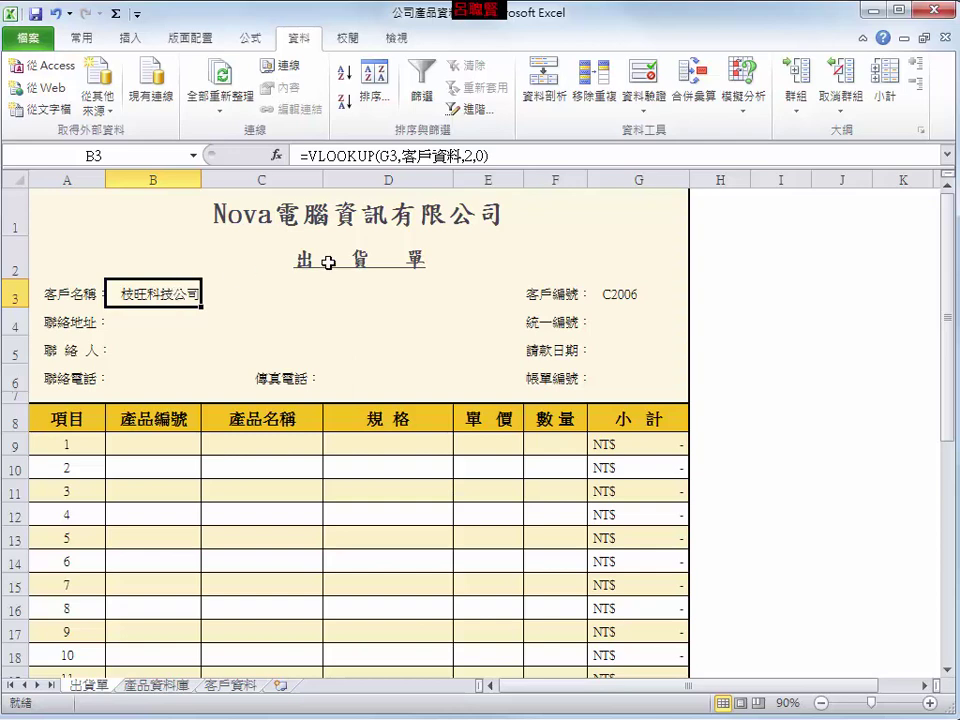
{"action": "left_click", "coordinate": [619, 300]}
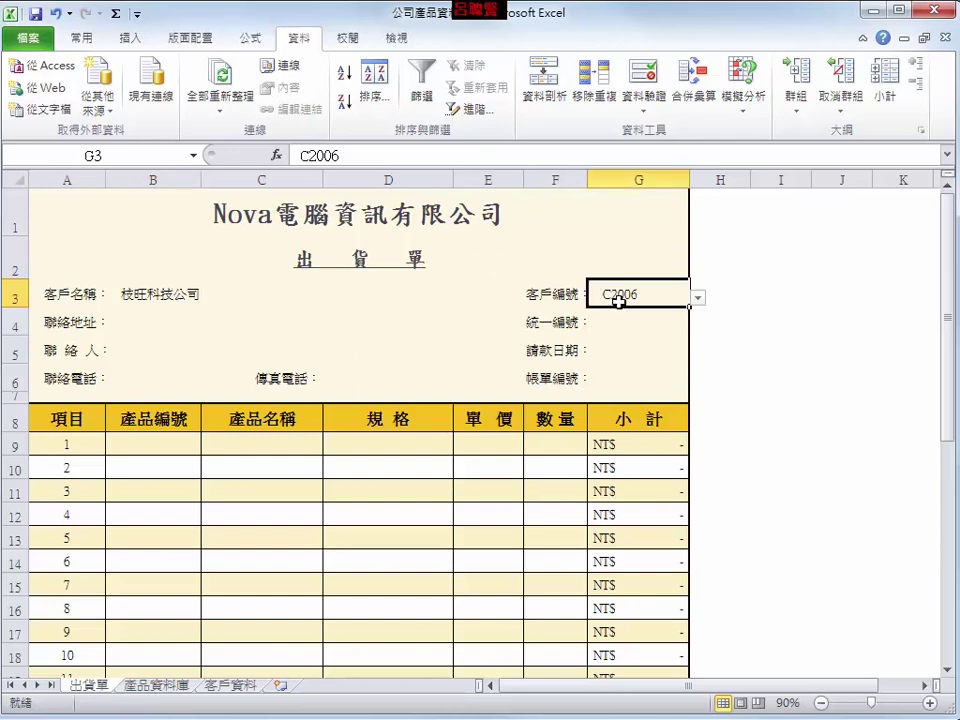
{"action": "left_click", "coordinate": [163, 296]}
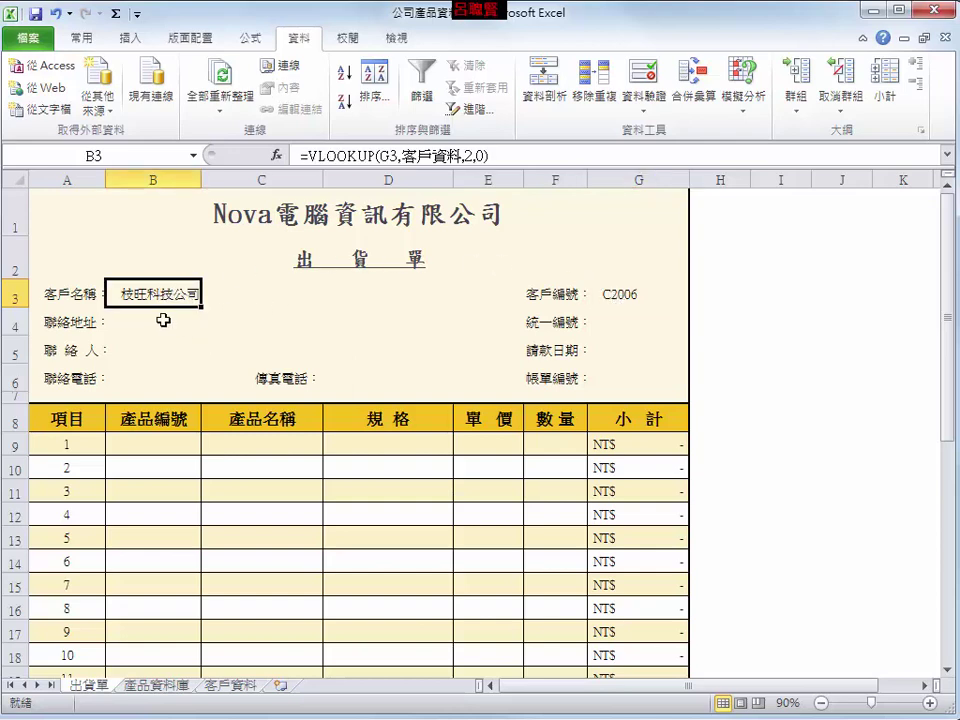
{"action": "left_click", "coordinate": [160, 320]}
{"action": "left_click", "coordinate": [602, 320]}
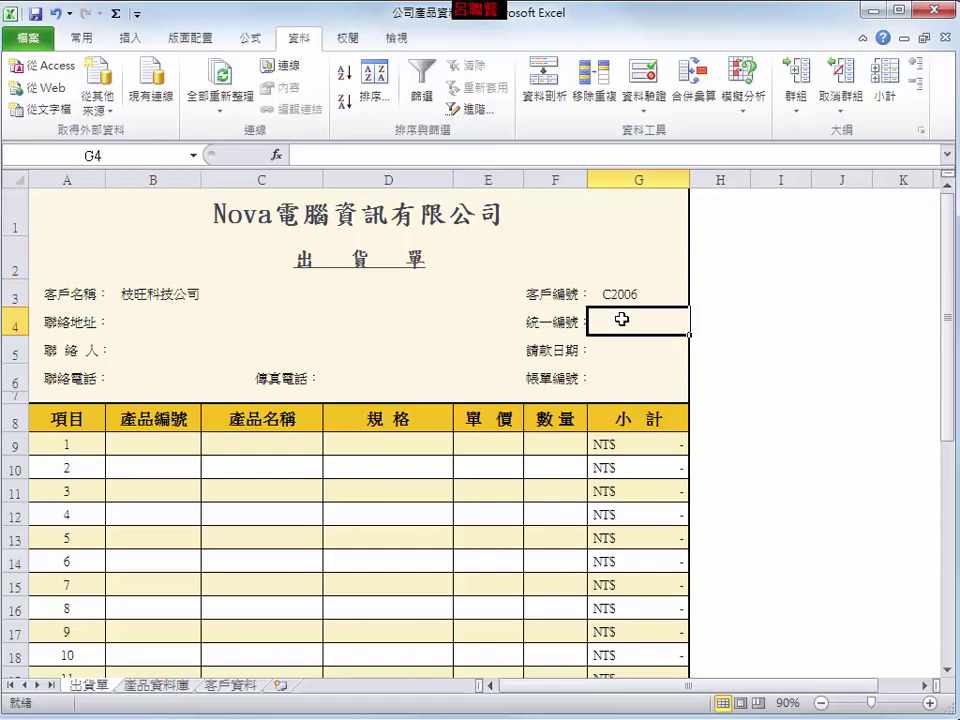
After filling down gives #N/A, change B3's lookup reference to absolute $G$3
{"action": "left_click", "coordinate": [193, 294]}
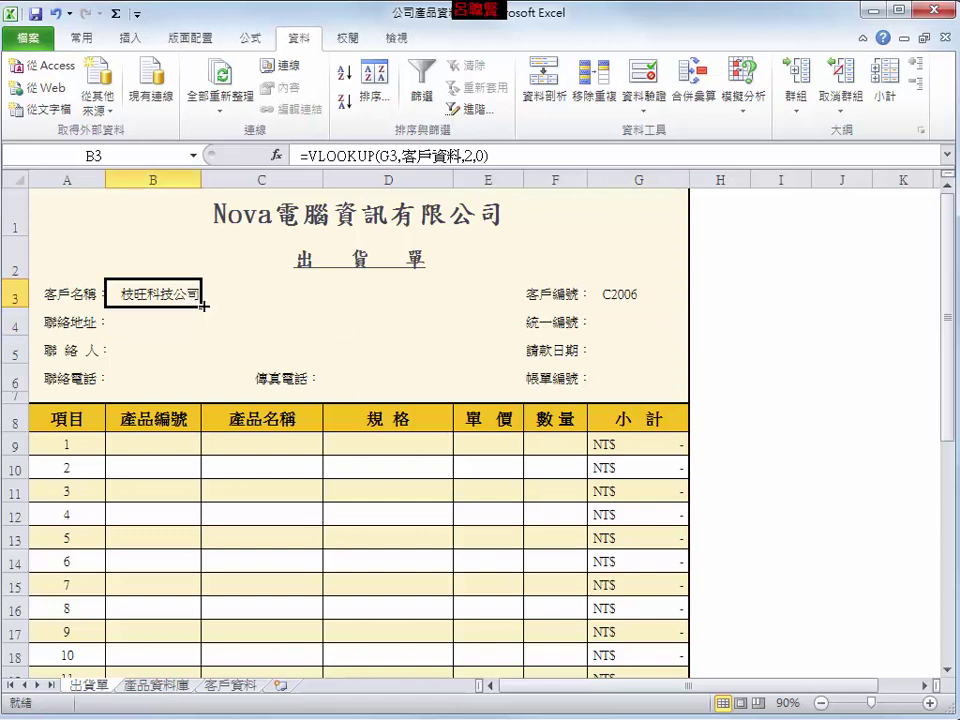
{"action": "left_click_drag", "start_coordinate": [201, 307], "coordinate": [202, 331]}
{"action": "left_click", "coordinate": [160, 323]}
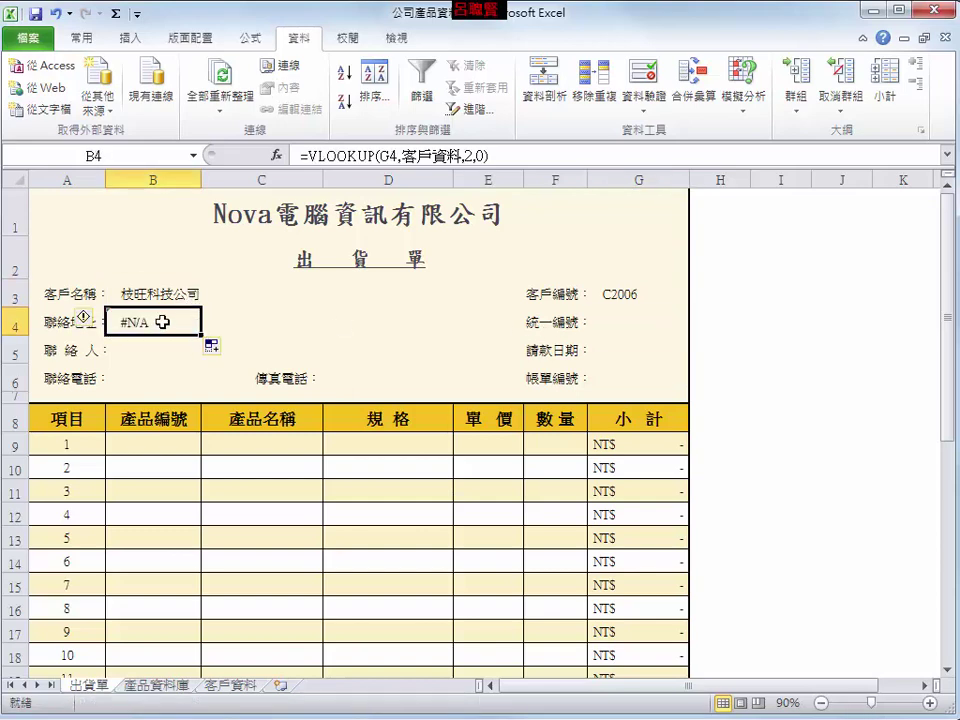
{"action": "left_click", "coordinate": [137, 290]}
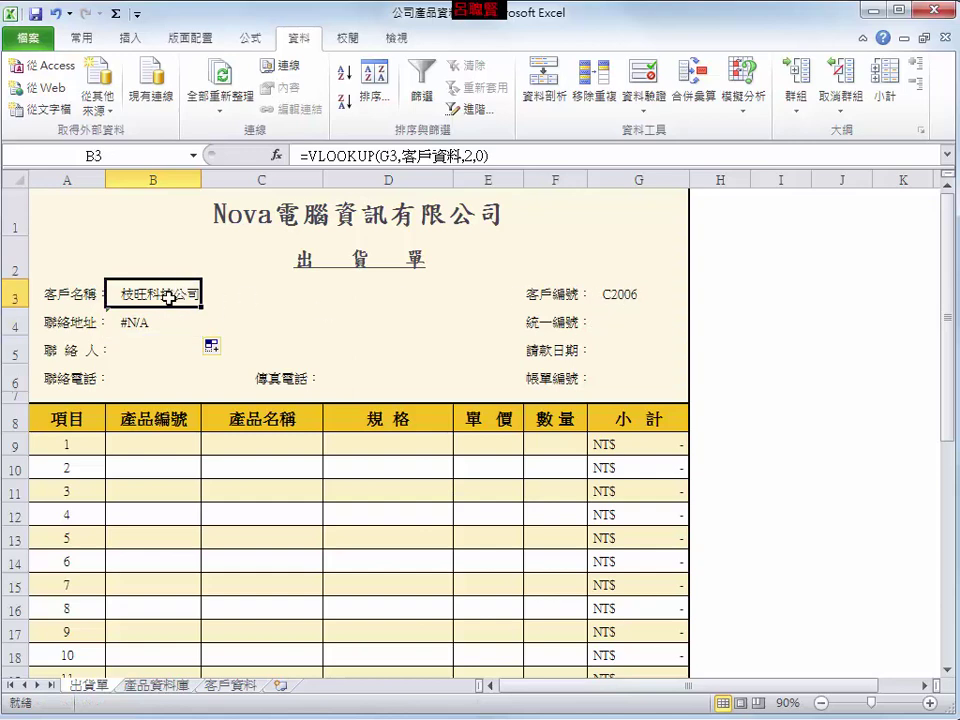
{"action": "left_click", "coordinate": [387, 156]}
{"action": "key", "text": "F4"}
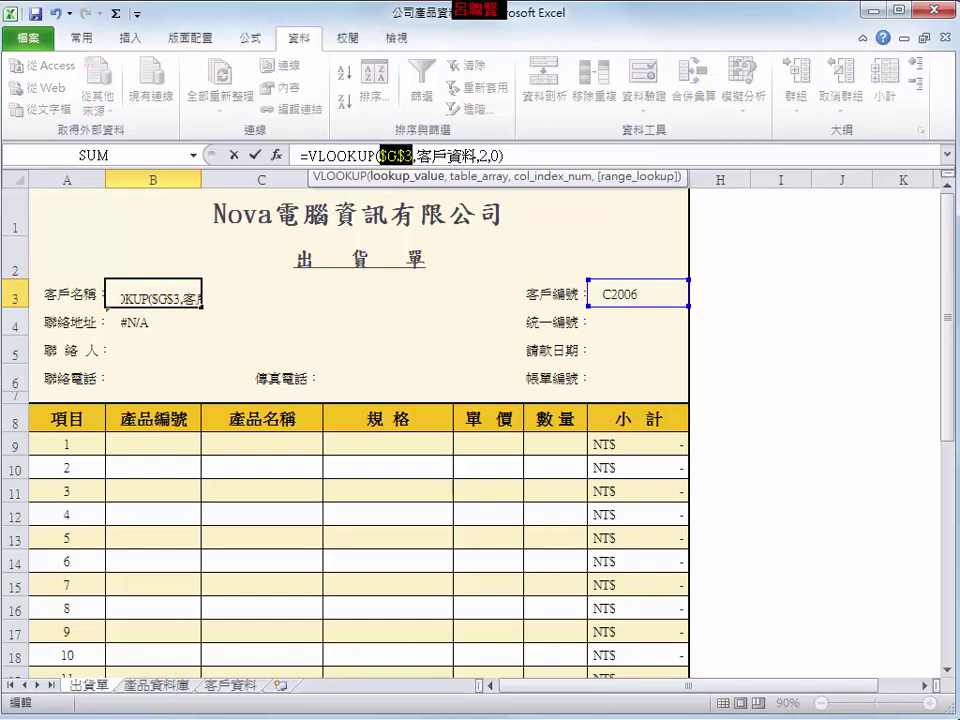
{"action": "key", "text": "Return"}
Copy the name formula to B4 and change its column index to 4 for the address
{"action": "left_click", "coordinate": [175, 293]}
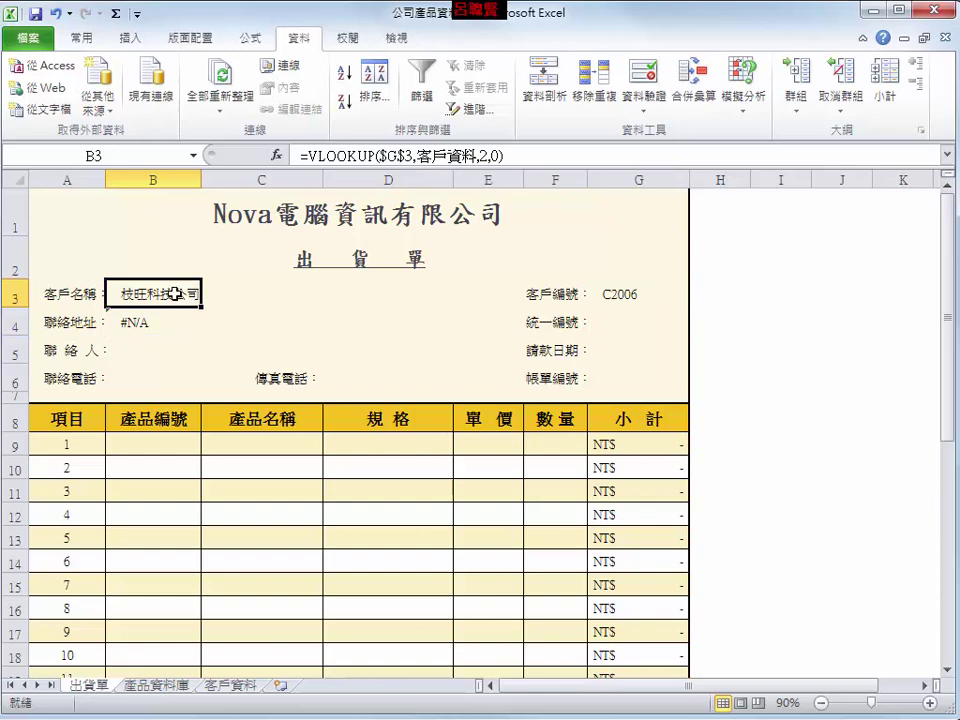
{"action": "key", "text": "ctrl+c"}
{"action": "left_click", "coordinate": [185, 320]}
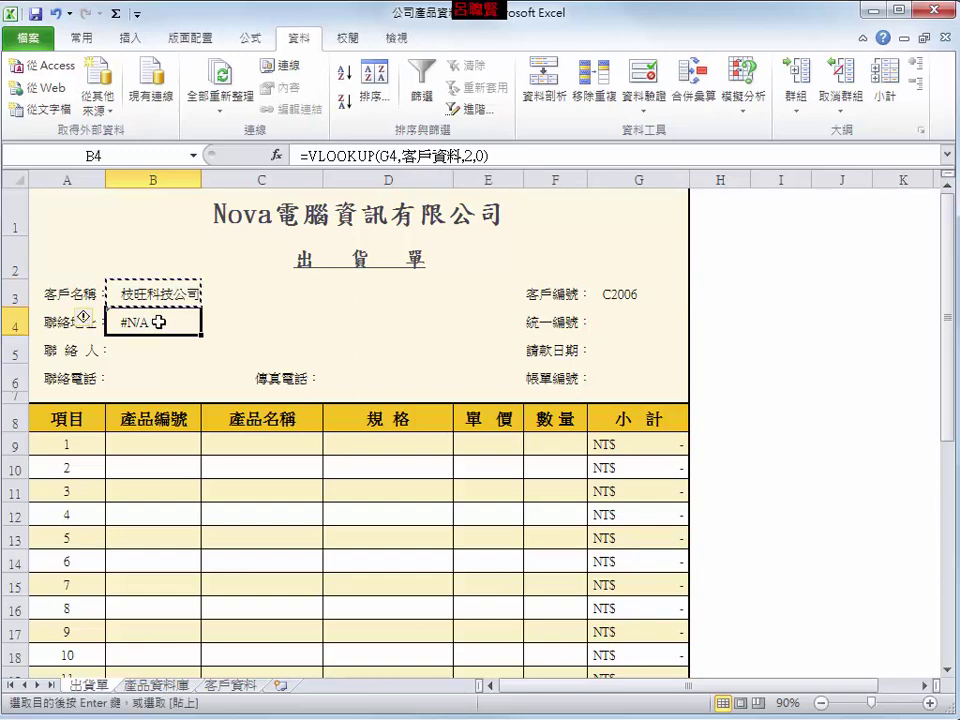
{"action": "key", "text": "ctrl+v"}
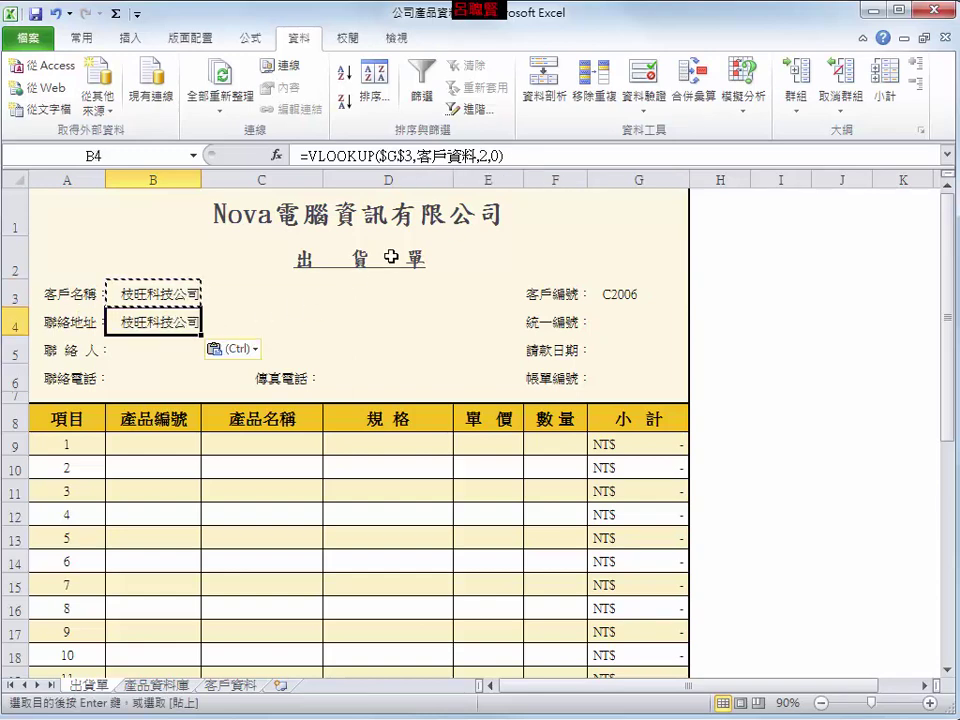
{"action": "left_click", "coordinate": [487, 157]}
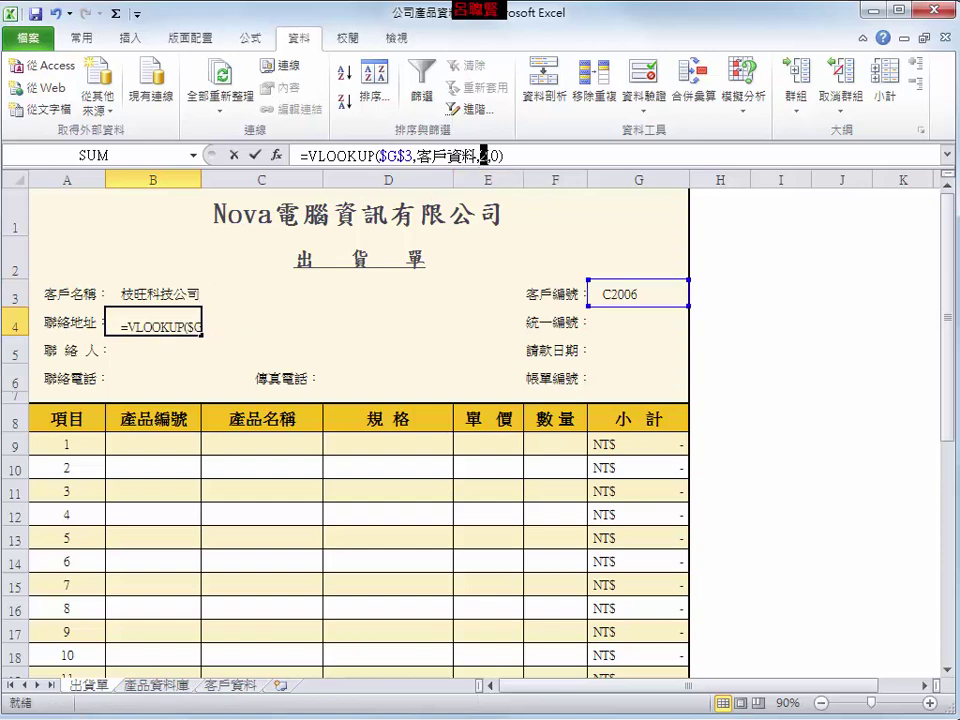
{"action": "double_click", "coordinate": [483, 156]}
{"action": "type", "text": "4"}
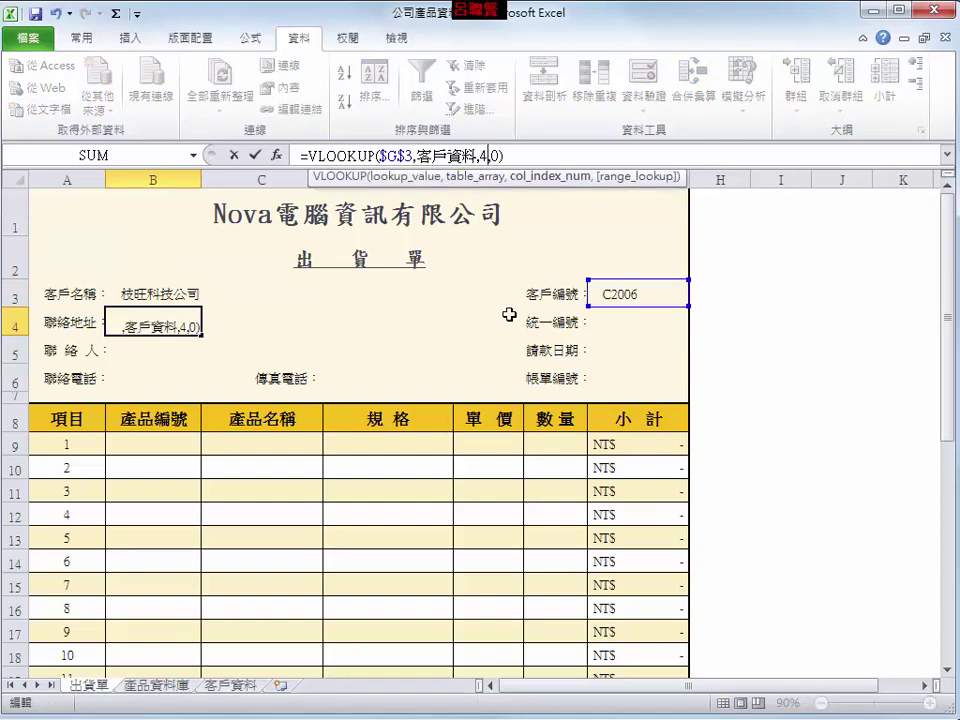
{"action": "key", "text": "Return"}
{"action": "left_click", "coordinate": [204, 326]}
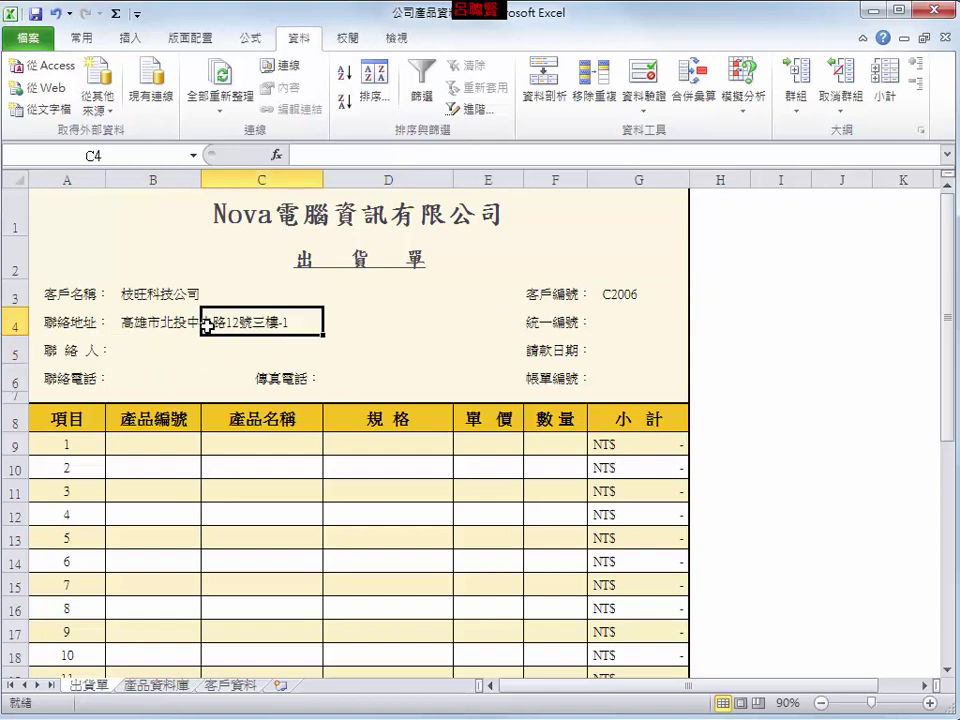
{"action": "left_click", "coordinate": [134, 326]}
Pick C2001, then C2002, from the G3 list so the form shows 億光科技公司
{"action": "left_click", "coordinate": [640, 300]}
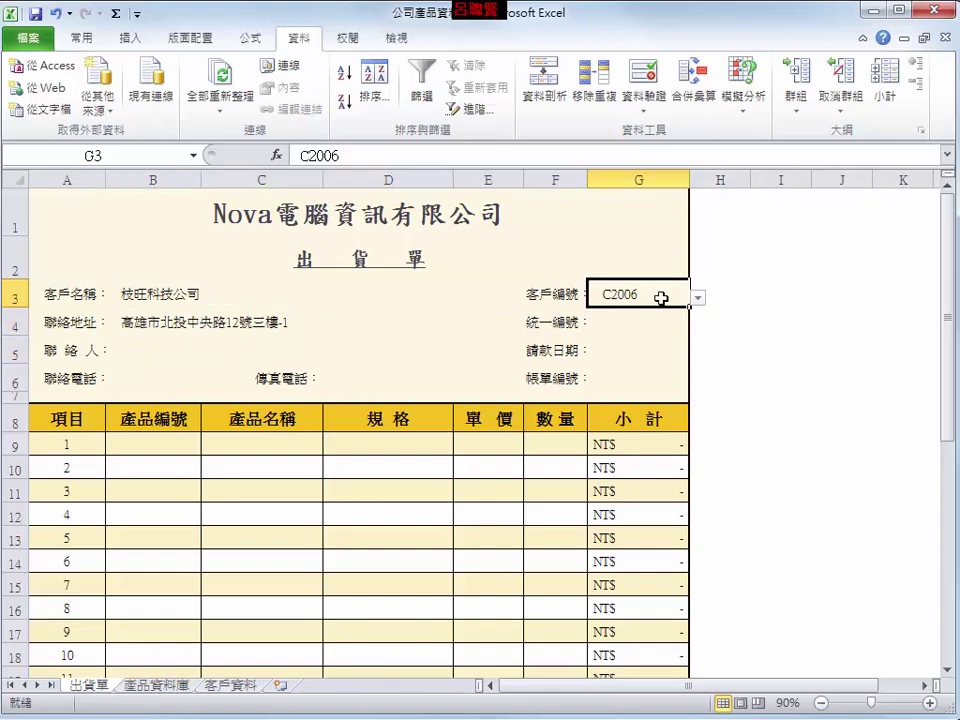
{"action": "left_click", "coordinate": [697, 297]}
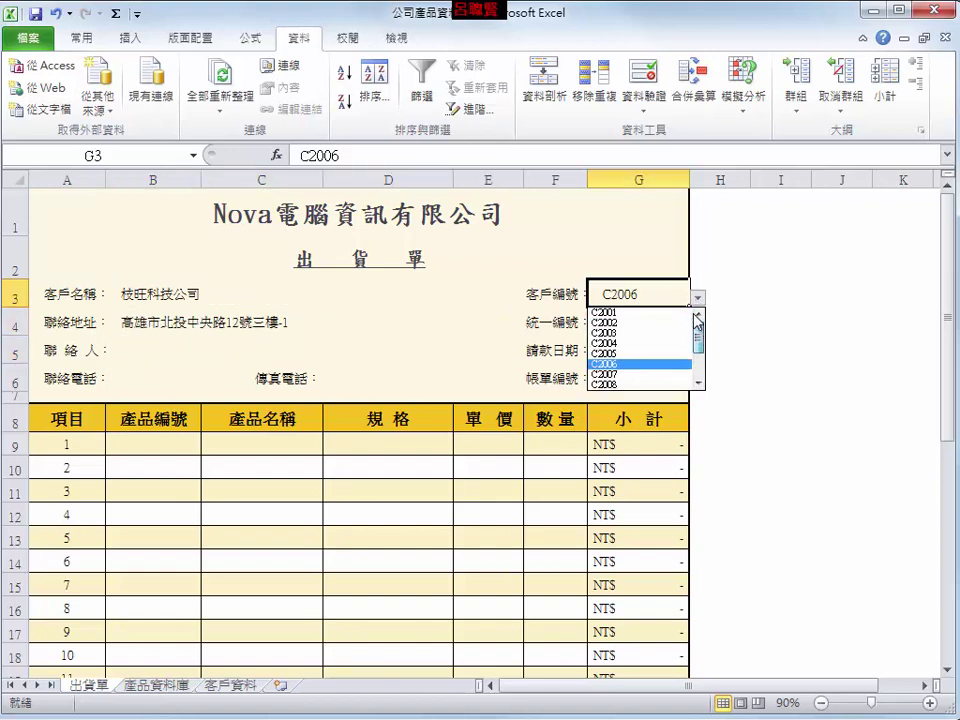
{"action": "scroll", "coordinate": [633, 320], "scroll_direction": "up", "scroll_amount": 2}
{"action": "left_click", "coordinate": [634, 313]}
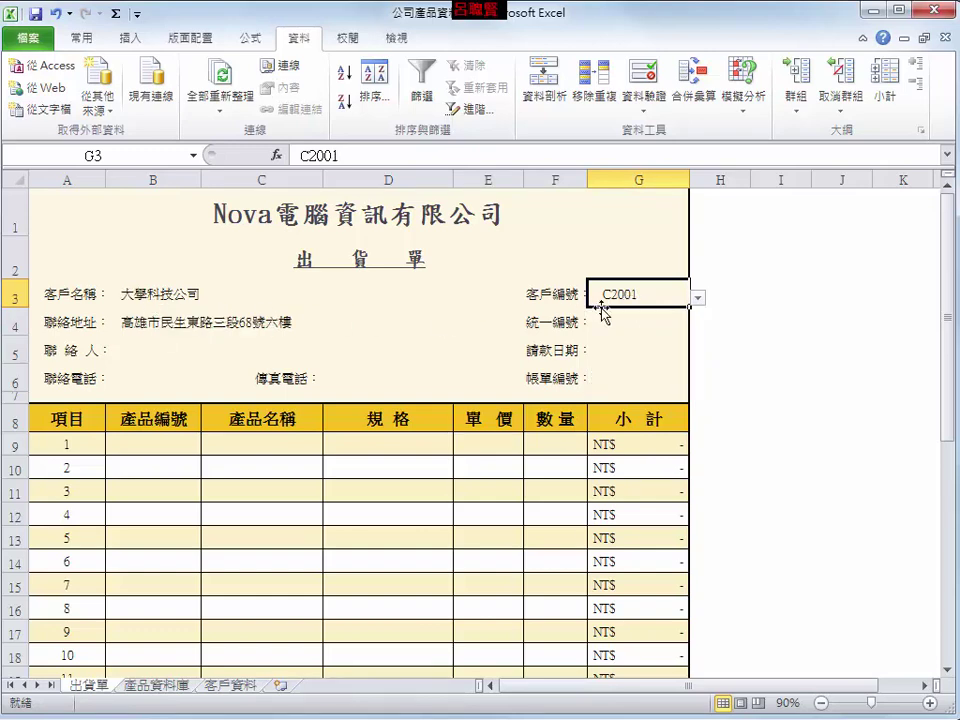
{"action": "left_click", "coordinate": [697, 297]}
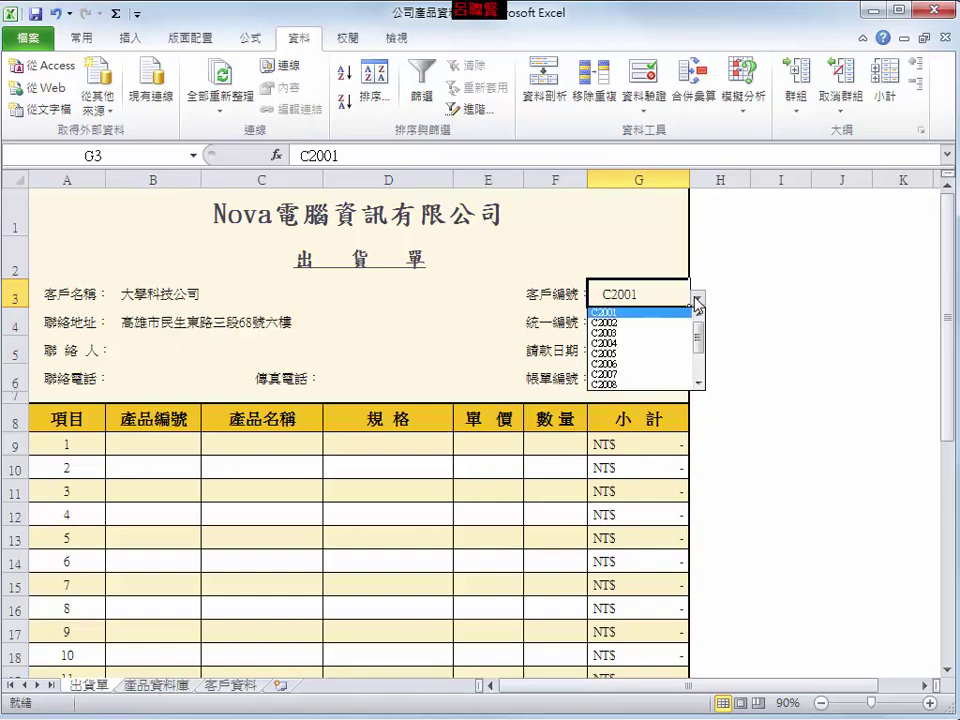
{"action": "left_click", "coordinate": [637, 323]}
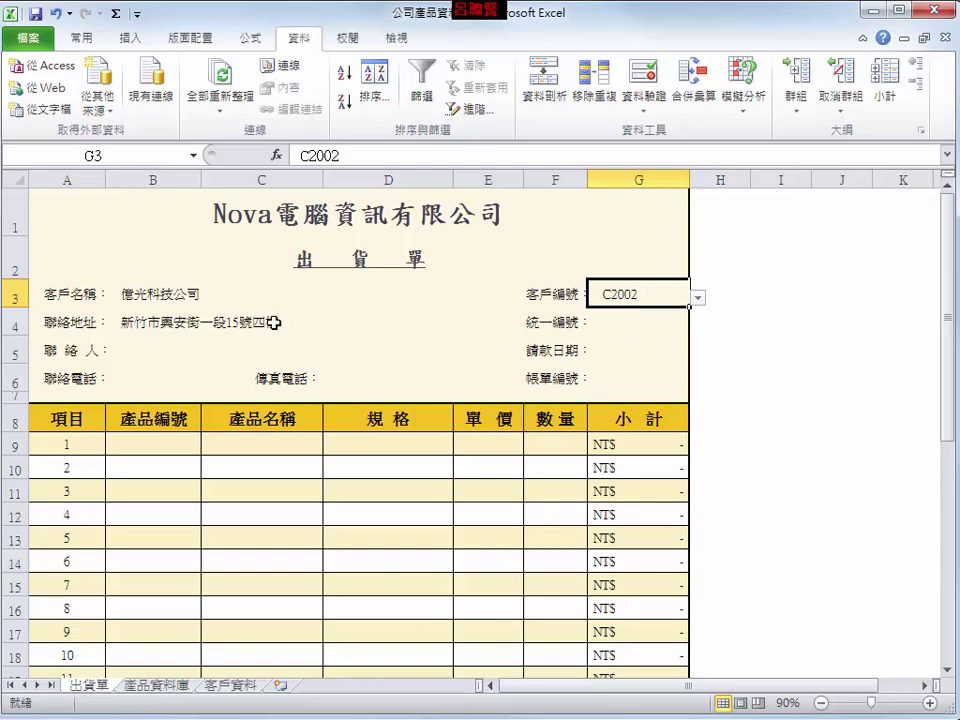
Copy the address lookup into B5 with column index 7 to return the contact person
{"action": "left_click", "coordinate": [153, 327]}
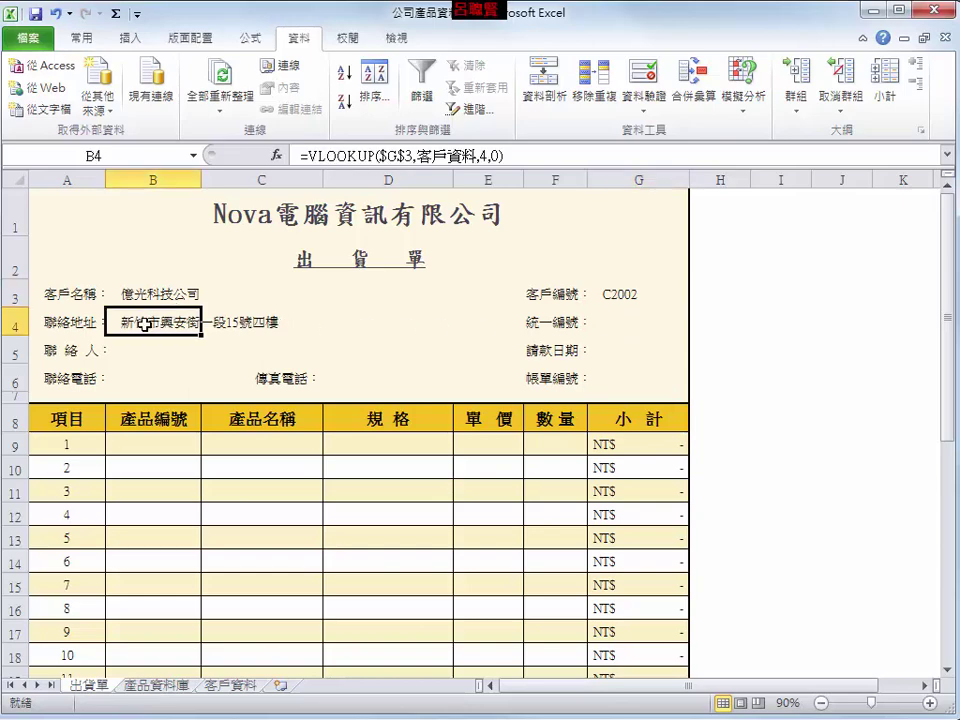
{"action": "left_click", "coordinate": [233, 686]}
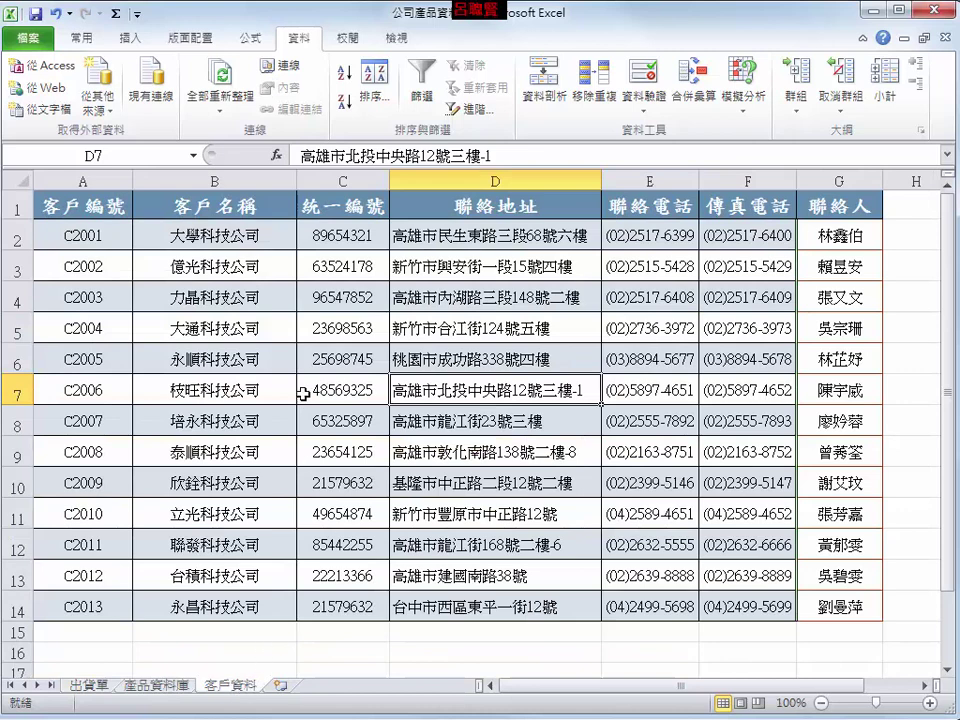
{"action": "left_click", "coordinate": [840, 178]}
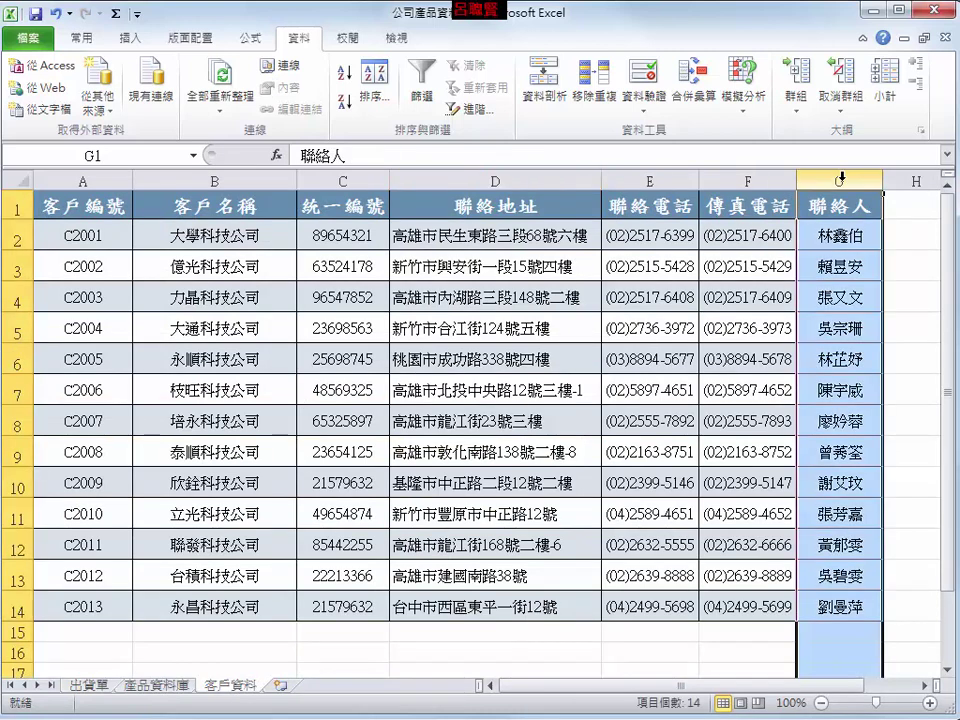
{"action": "left_click", "coordinate": [100, 686]}
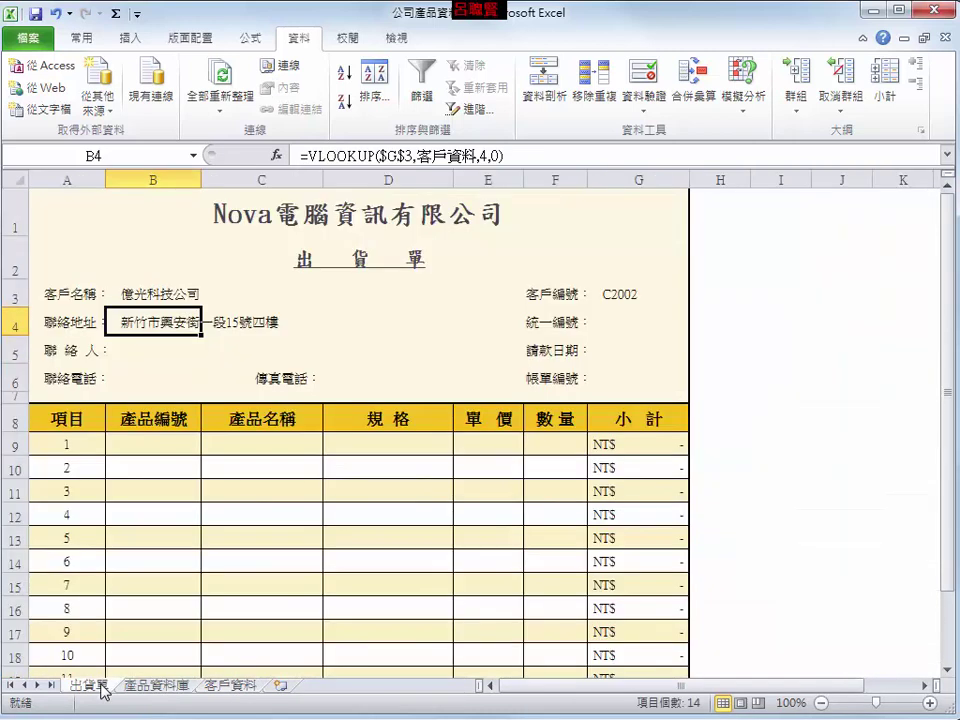
{"action": "key", "text": "ctrl+c"}
{"action": "left_click", "coordinate": [148, 347]}
{"action": "key", "text": "ctrl+v"}
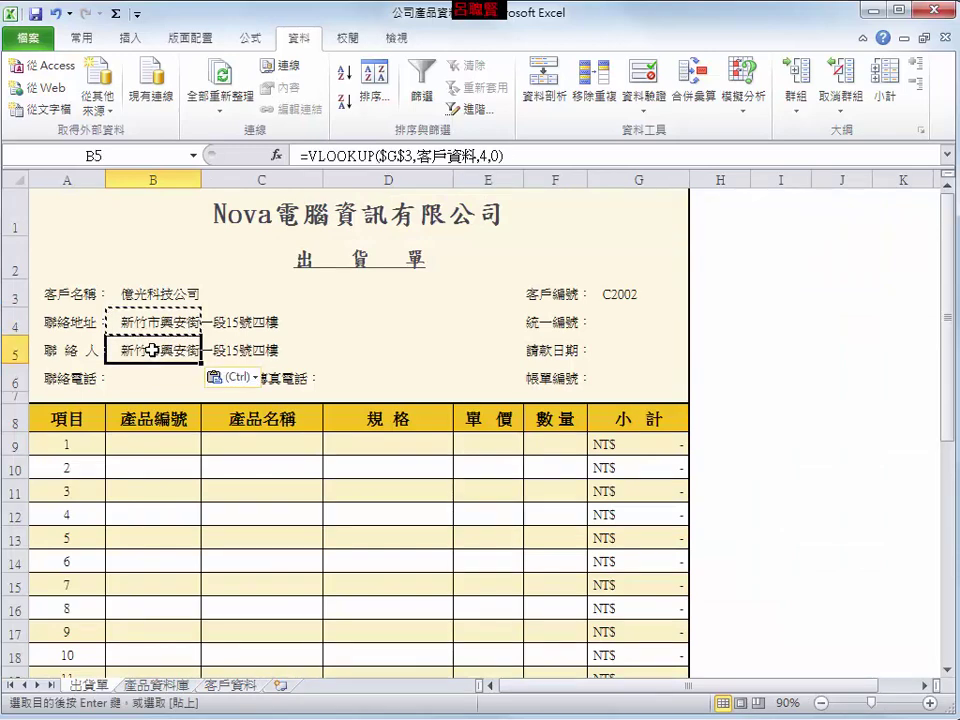
{"action": "double_click", "coordinate": [483, 156]}
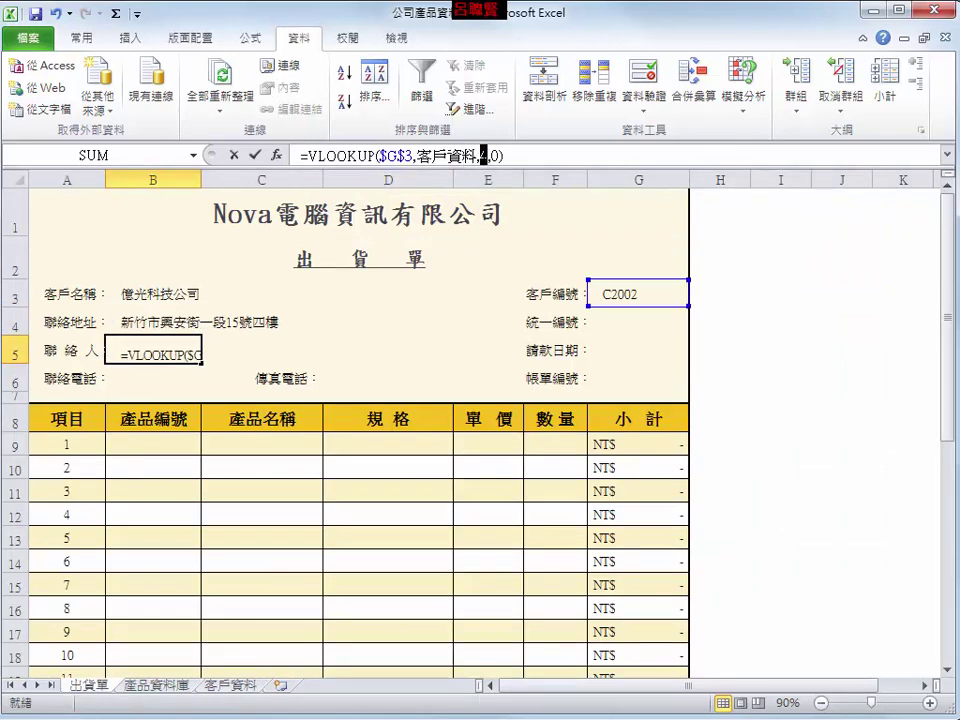
{"action": "type", "text": "7"}
{"action": "key", "text": "Return"}
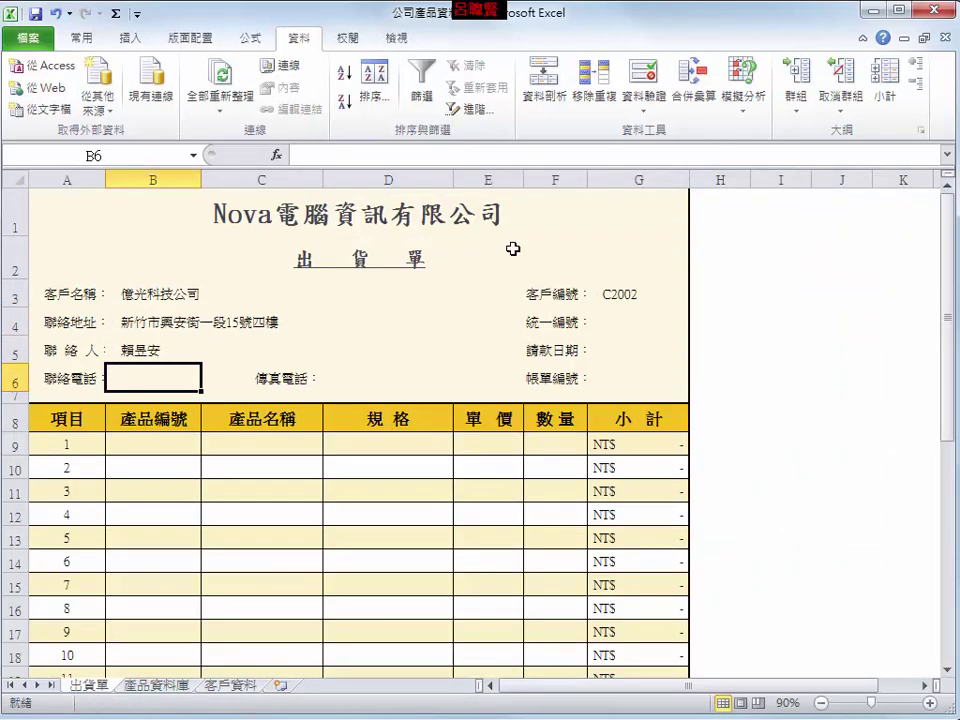
Copy B5's lookup into B6 with column index 5 to return the contact phone
{"action": "left_click", "coordinate": [226, 686]}
{"action": "left_click", "coordinate": [657, 175]}
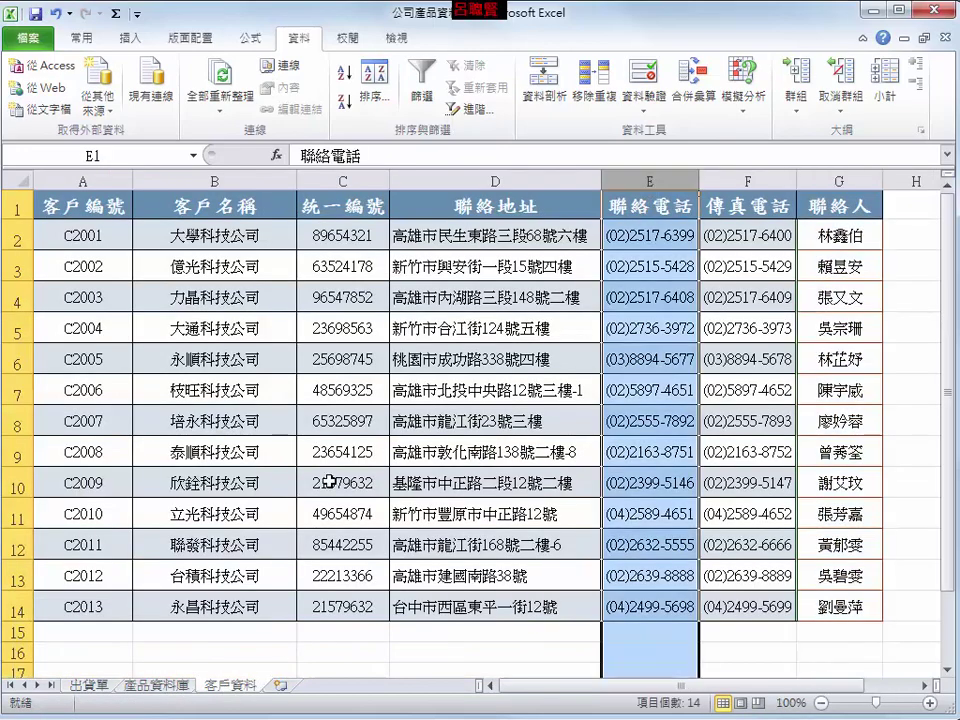
{"action": "left_click", "coordinate": [88, 685]}
{"action": "left_click", "coordinate": [160, 347]}
{"action": "key", "text": "ctrl+c"}
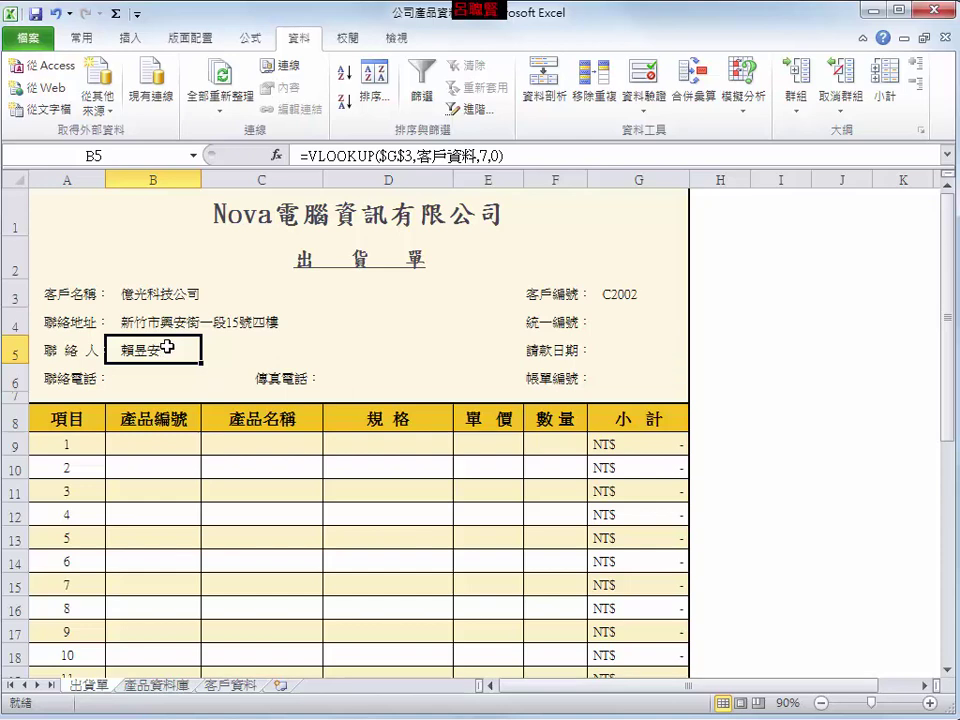
{"action": "left_click", "coordinate": [146, 380]}
{"action": "key", "text": "ctrl+v"}
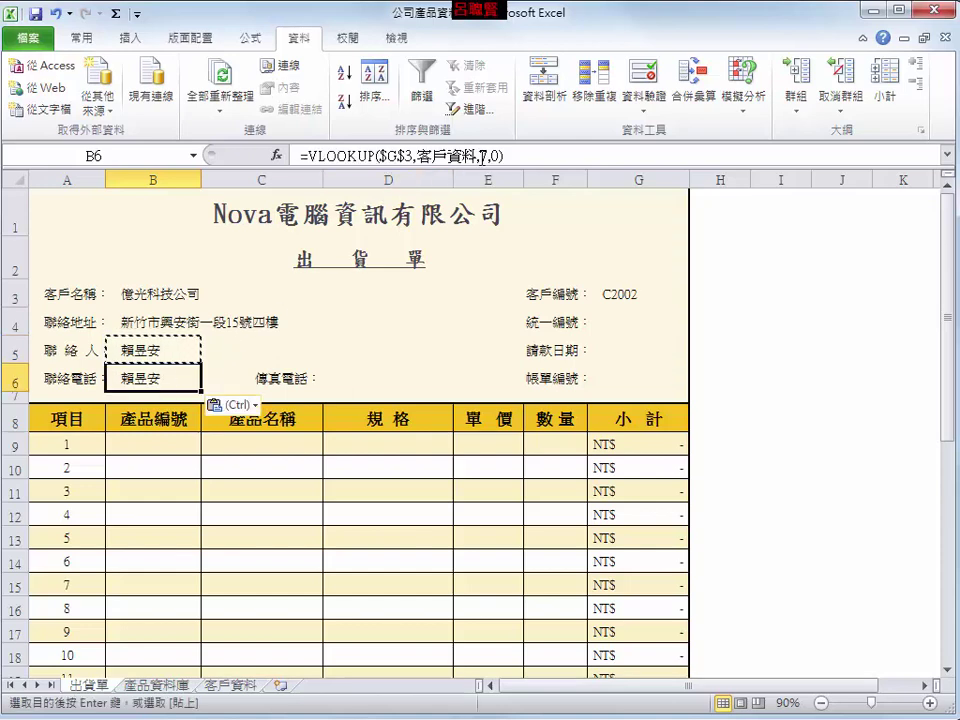
{"action": "double_click", "coordinate": [484, 155]}
{"action": "type", "text": "5"}
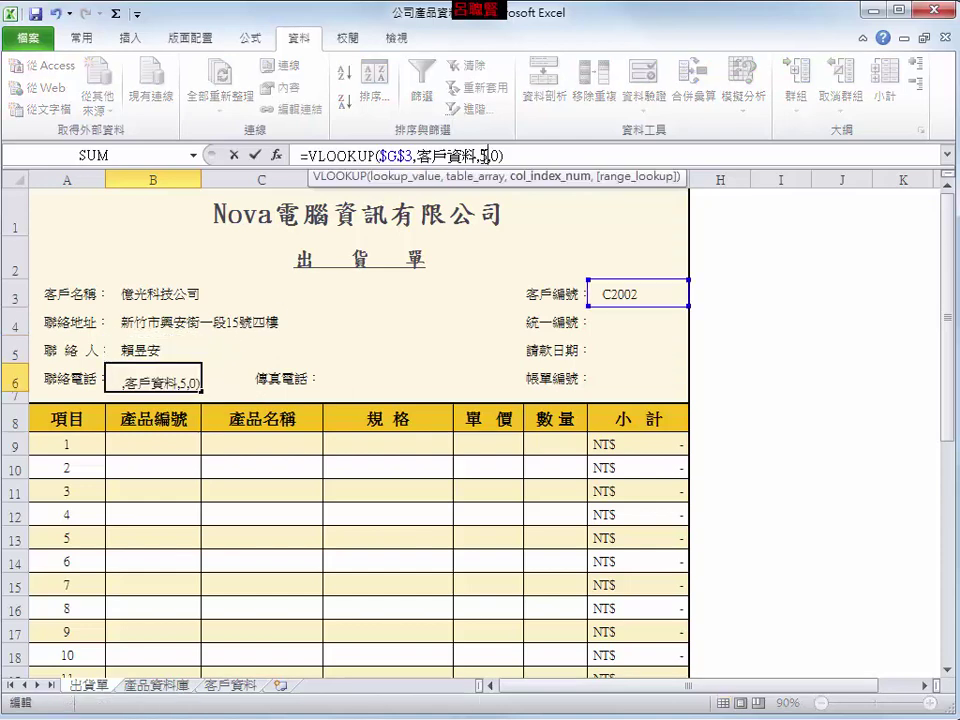
{"action": "key", "text": "Return"}
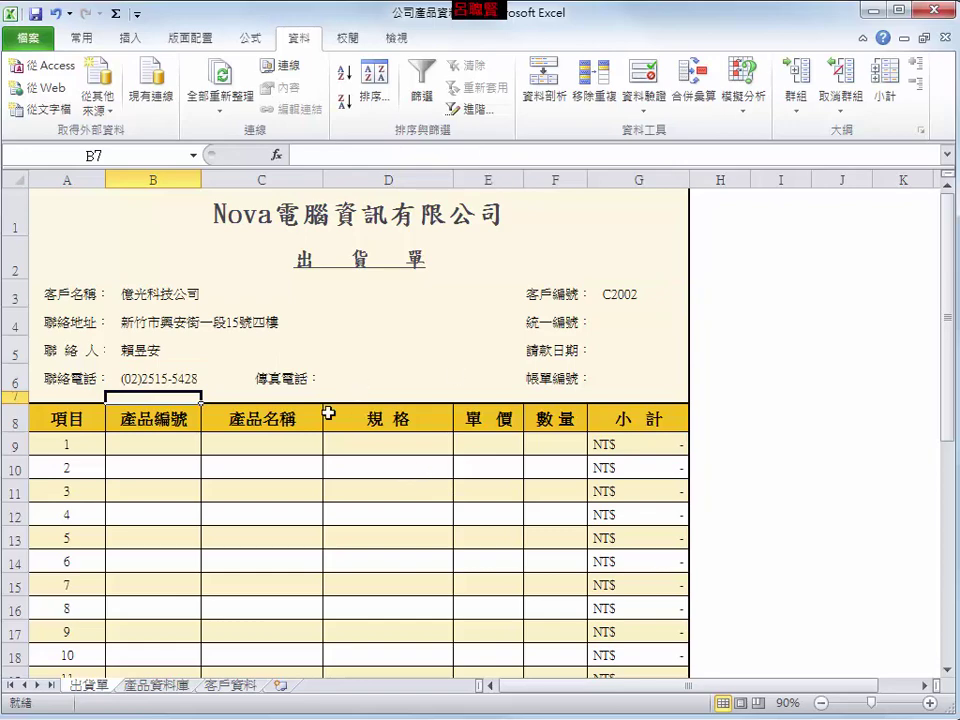
{"action": "left_click", "coordinate": [230, 685]}
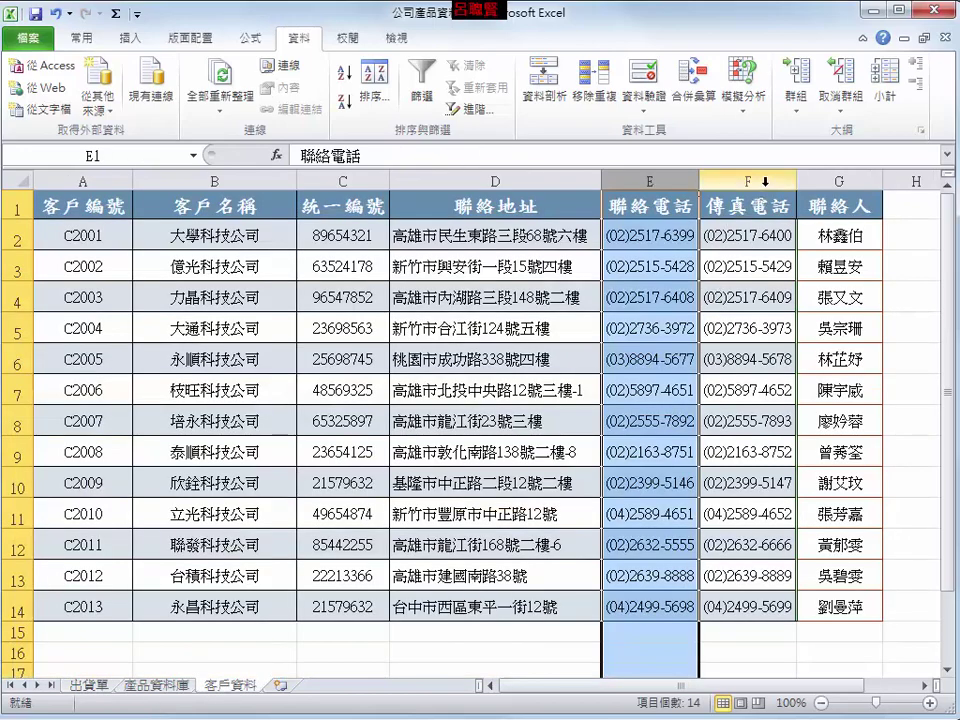
{"action": "left_click", "coordinate": [748, 180]}
{"action": "left_click", "coordinate": [88, 685]}
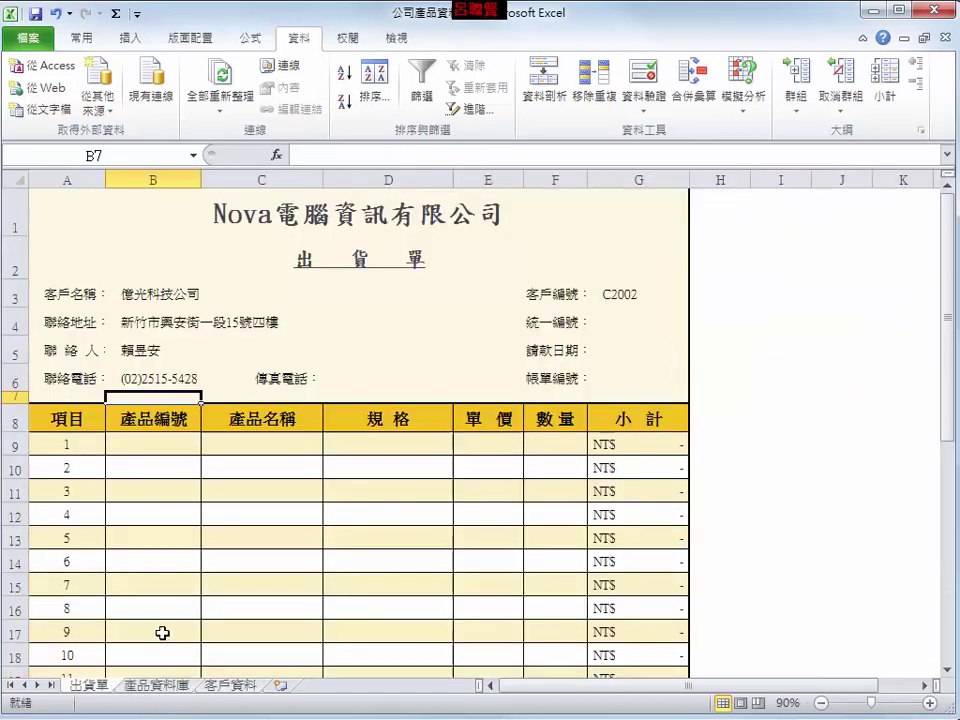
{"action": "left_click", "coordinate": [160, 382]}
{"action": "key", "text": "ctrl+c"}
{"action": "left_click", "coordinate": [360, 377]}
{"action": "key", "text": "ctrl+v"}
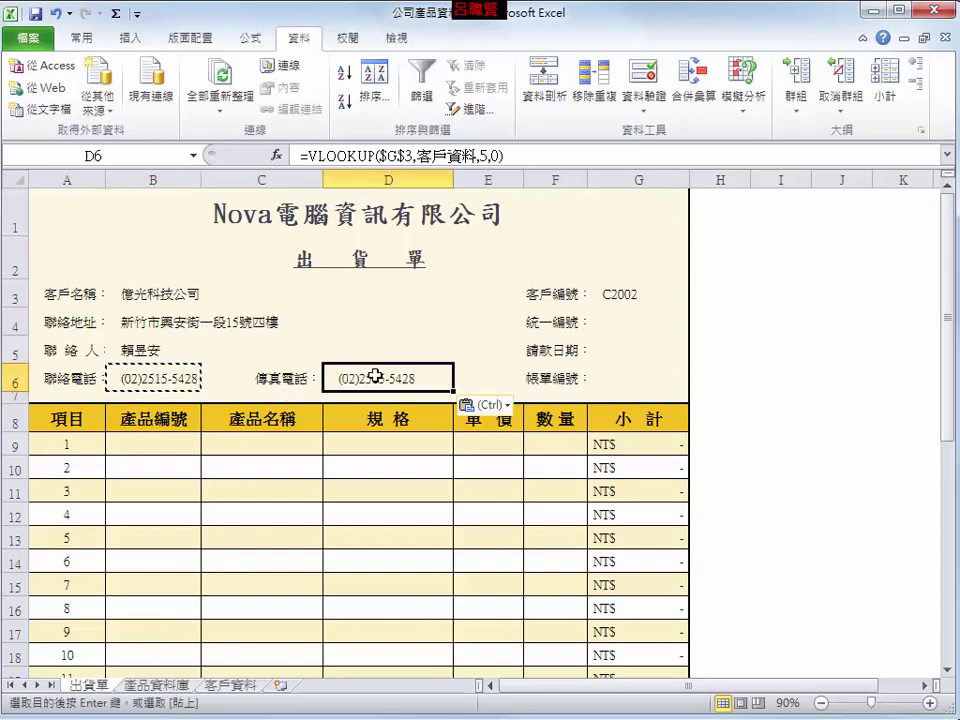
{"action": "double_click", "coordinate": [484, 155]}
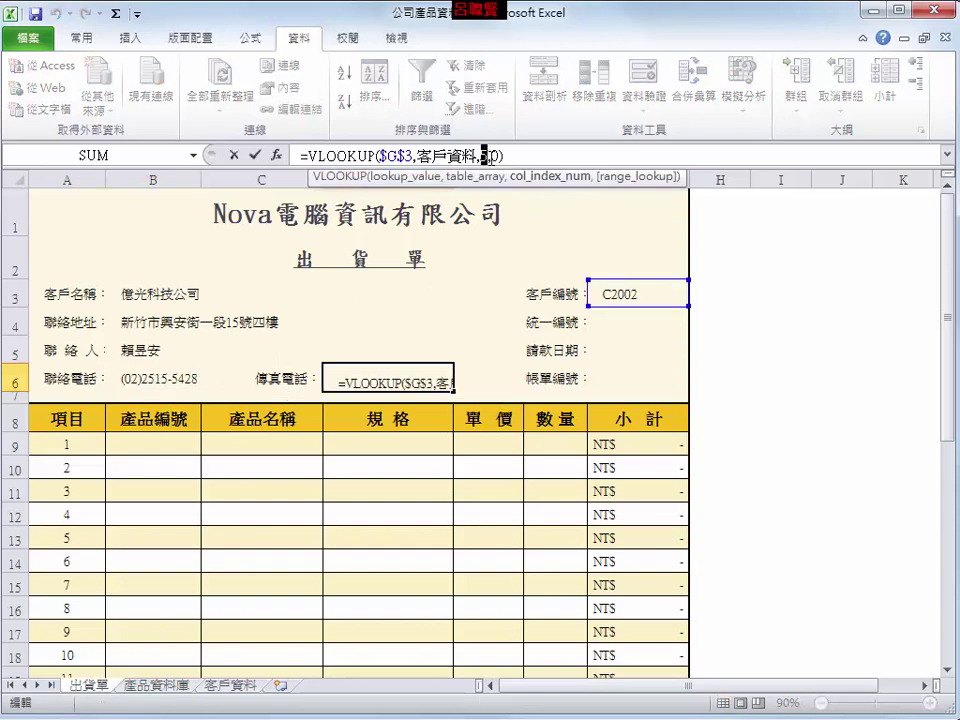
{"action": "type", "text": "6"}
{"action": "key", "text": "Return"}
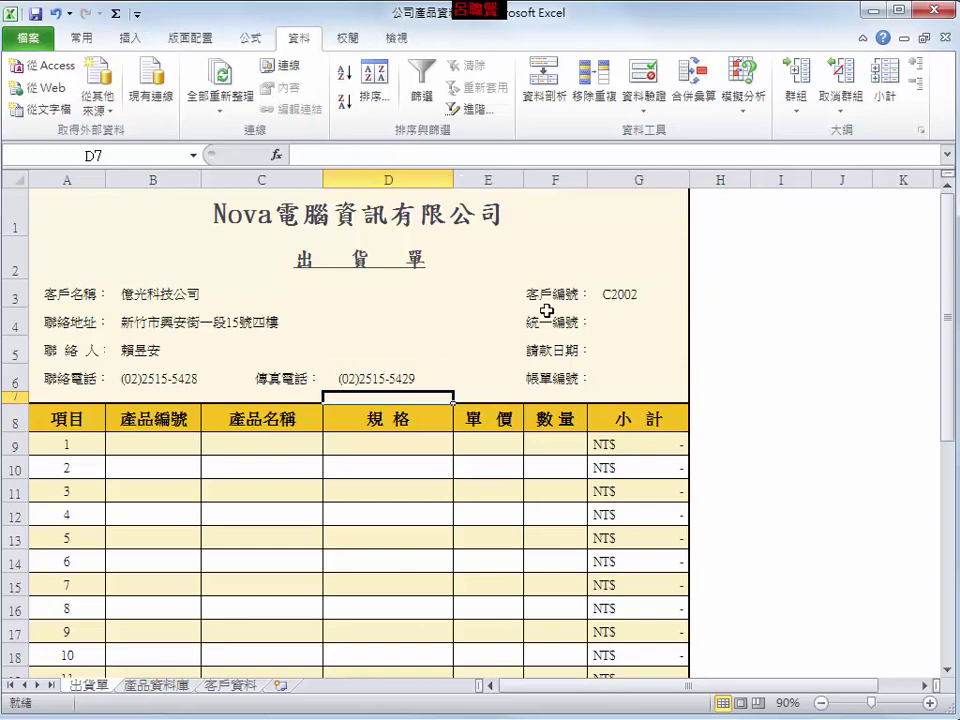
{"action": "left_click", "coordinate": [230, 686]}
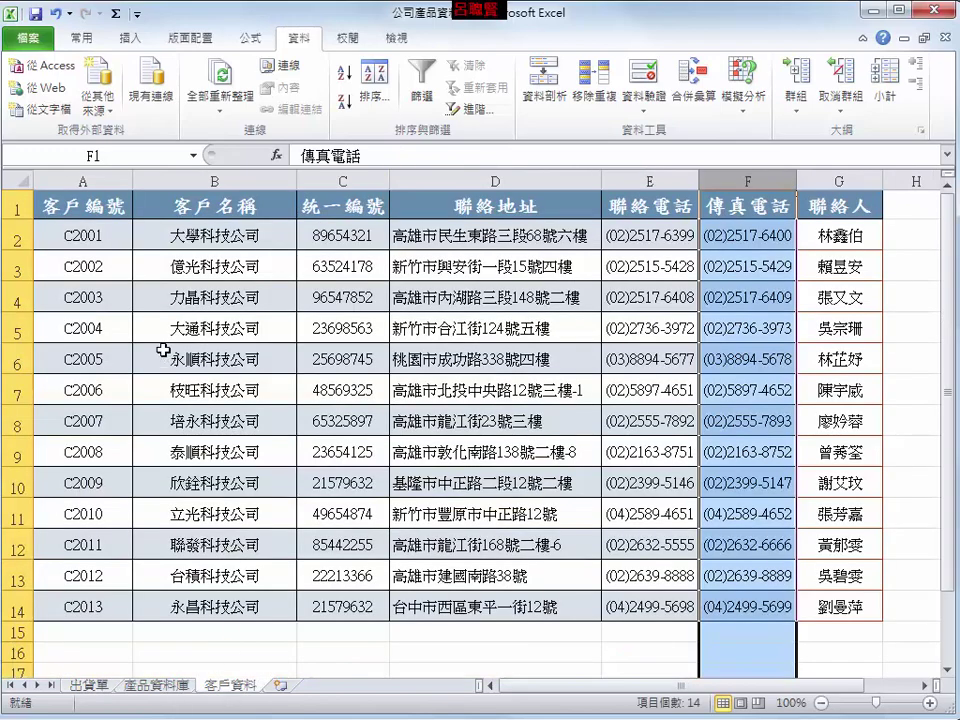
{"action": "left_click", "coordinate": [353, 178]}
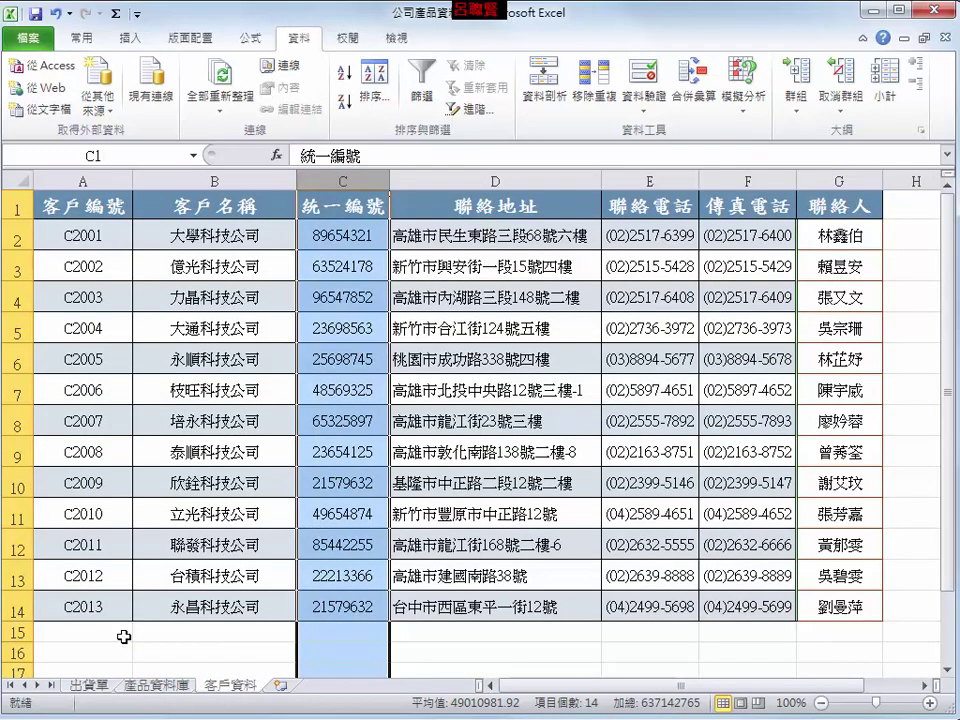
{"action": "left_click", "coordinate": [88, 686]}
{"action": "left_click", "coordinate": [623, 315]}
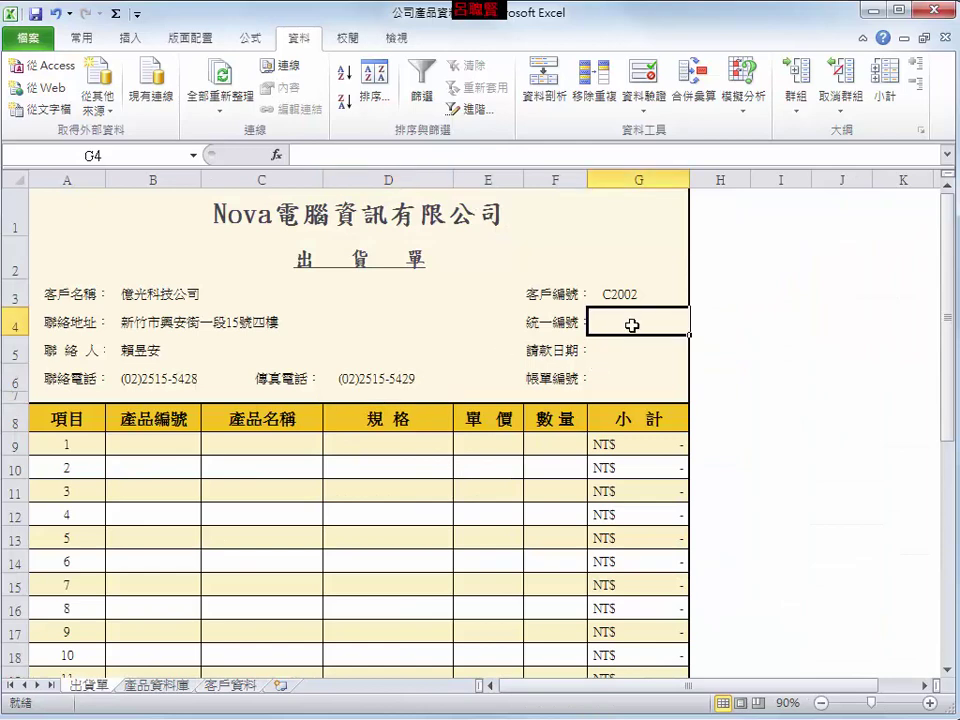
{"action": "left_click", "coordinate": [343, 381]}
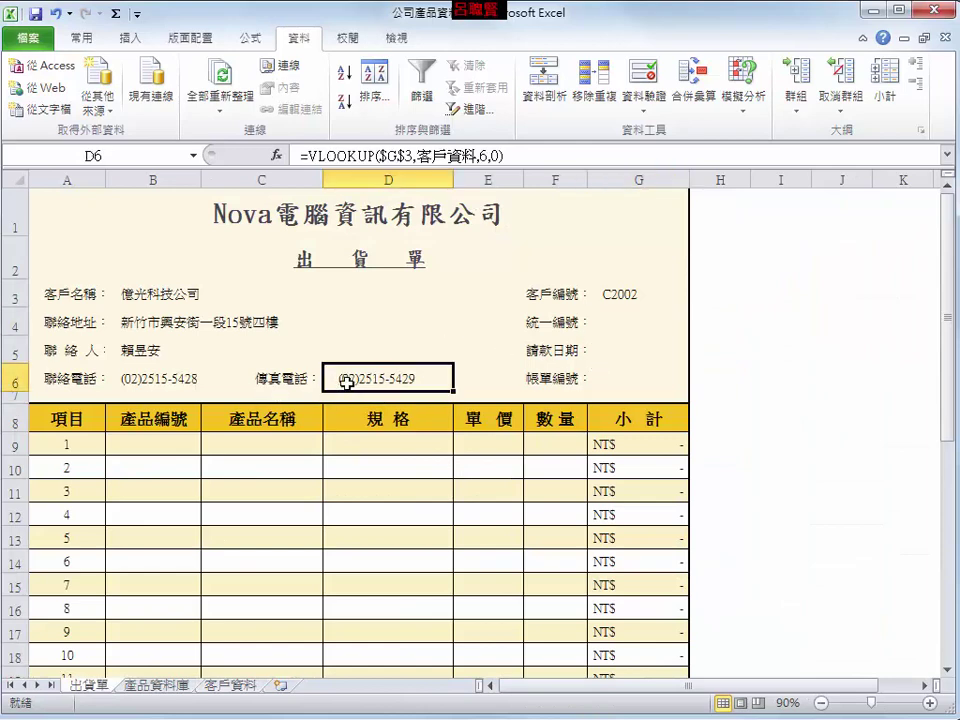
{"action": "key", "text": "ctrl+c"}
{"action": "left_click", "coordinate": [613, 331]}
{"action": "key", "text": "ctrl+v"}
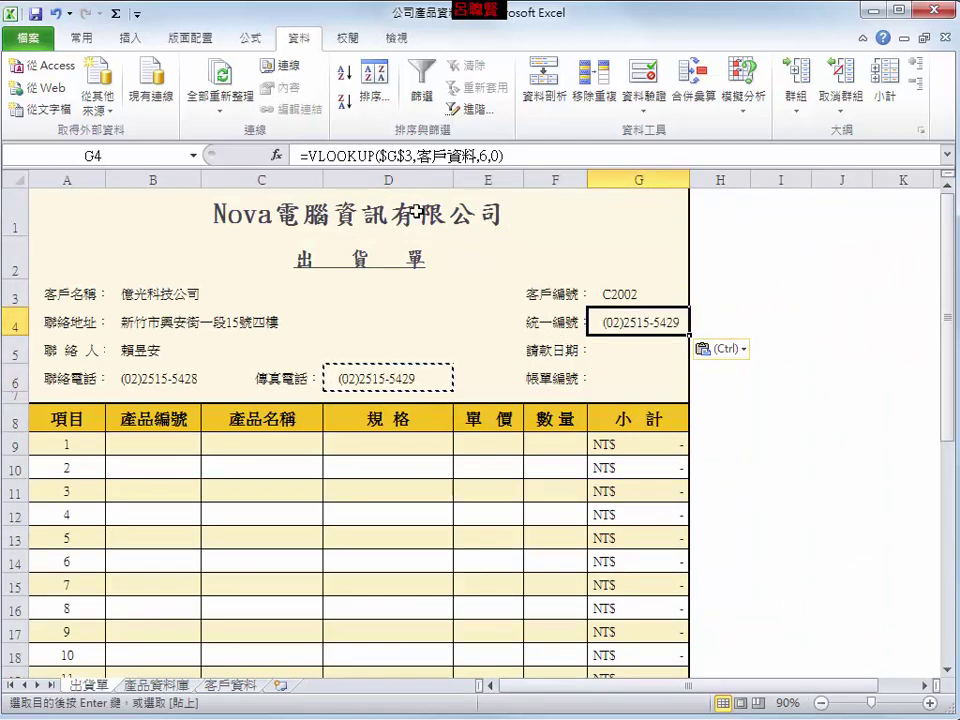
{"action": "double_click", "coordinate": [483, 156]}
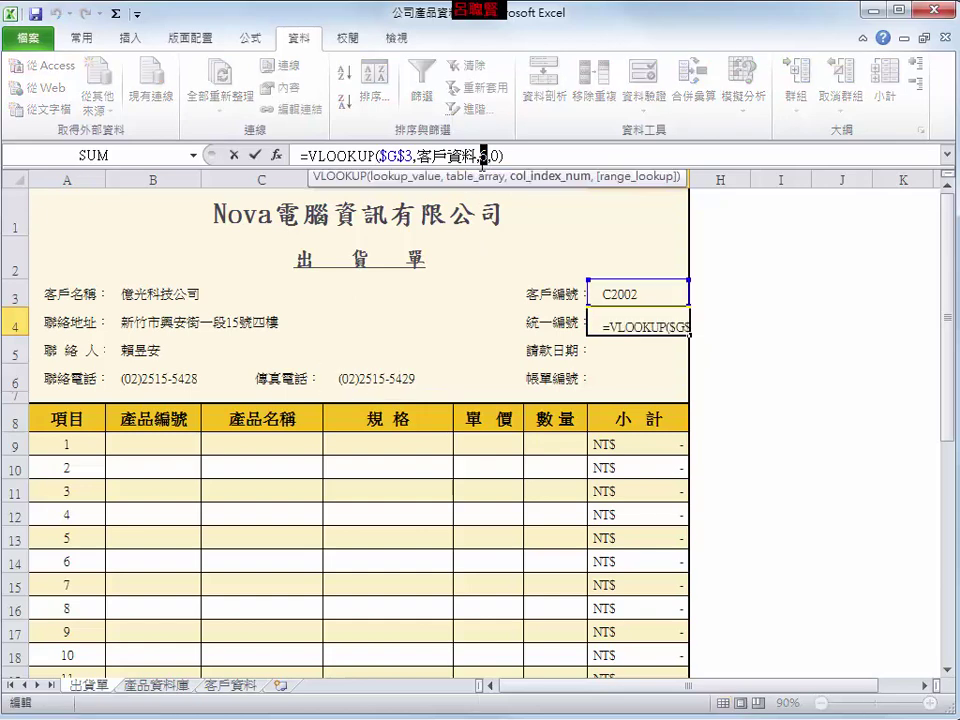
{"action": "type", "text": "3"}
{"action": "key", "text": "Return"}
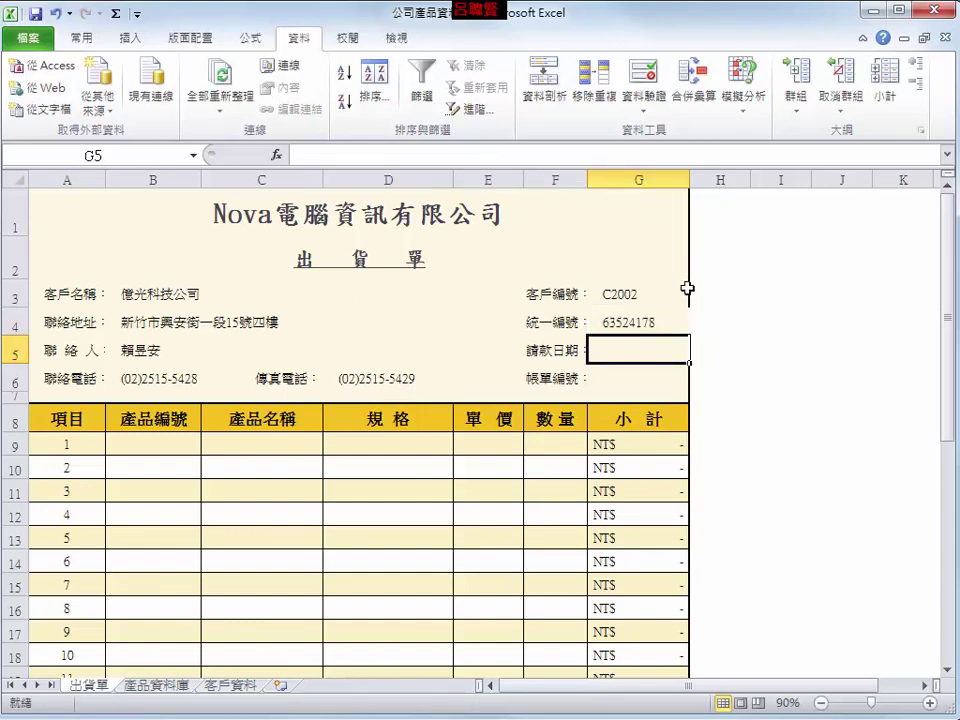
Enter =TODAY() in G5 so the 請款日期 field shows 2015/4/10
{"action": "double_click", "coordinate": [631, 349]}
{"action": "type", "text": "t"}
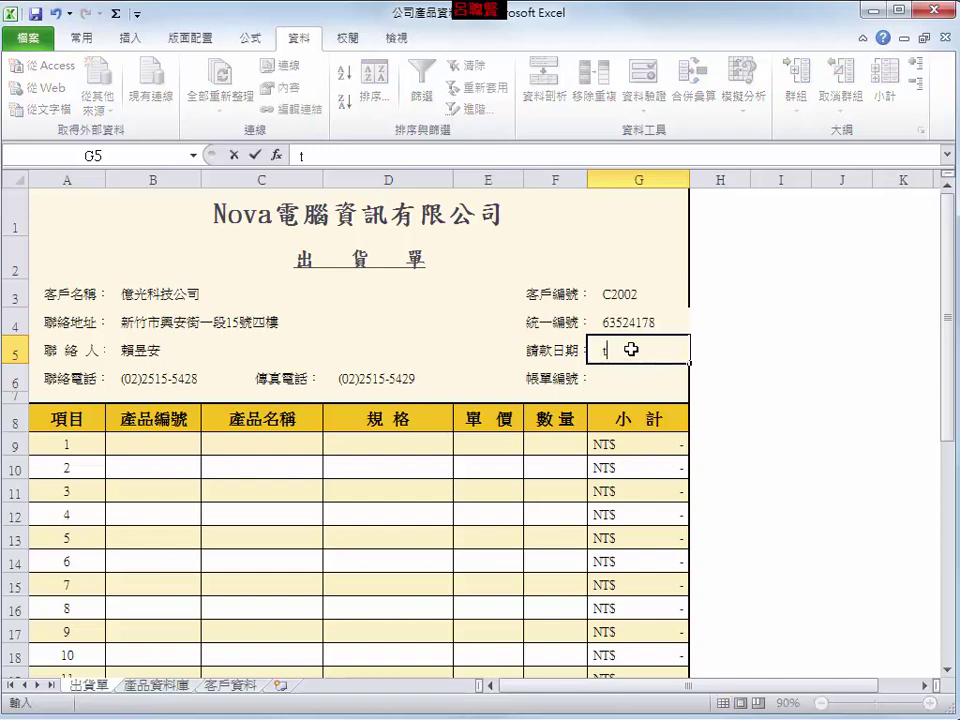
{"action": "key", "text": "BackSpace"}
{"action": "type", "text": "\\-"}
{"action": "type", "text": "=to"}
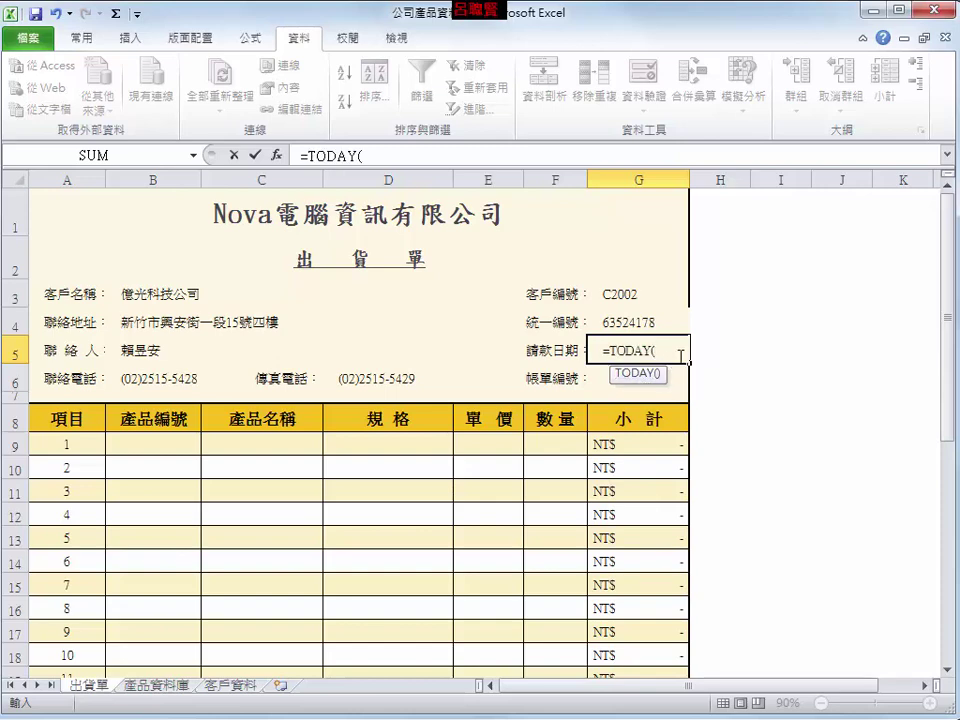
{"action": "key", "text": "Return"}
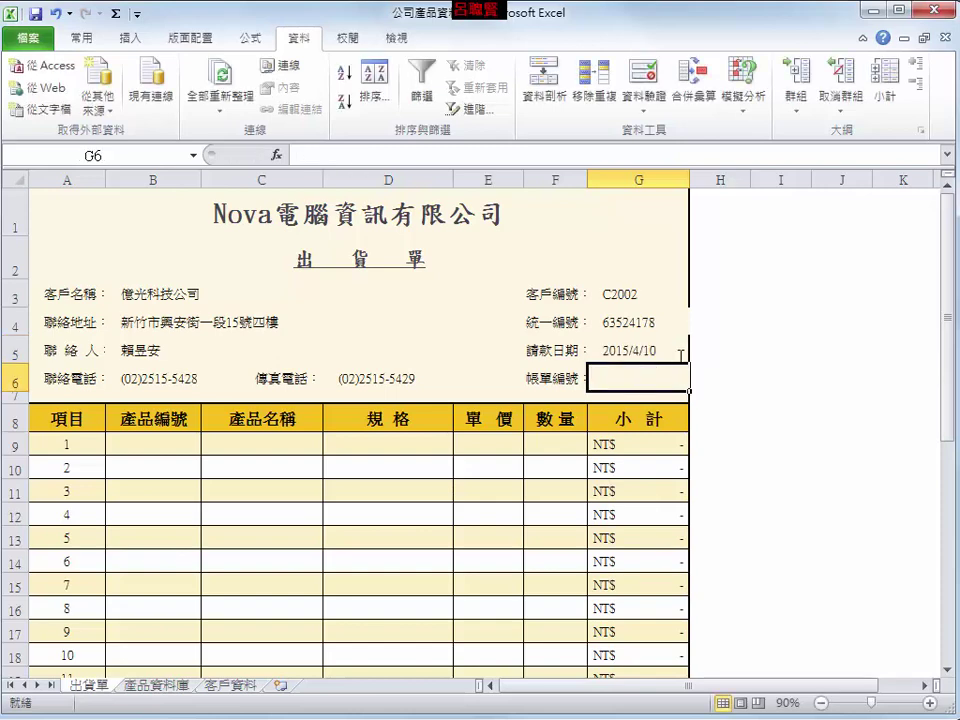
{"action": "left_click", "coordinate": [661, 356]}
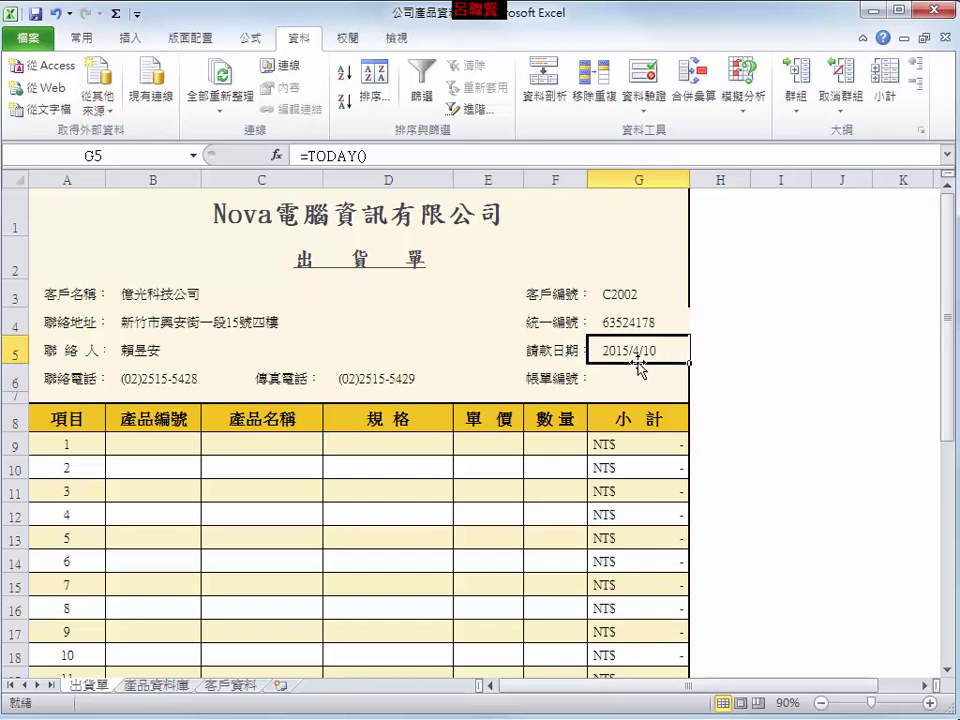
{"action": "left_click", "coordinate": [639, 378]}
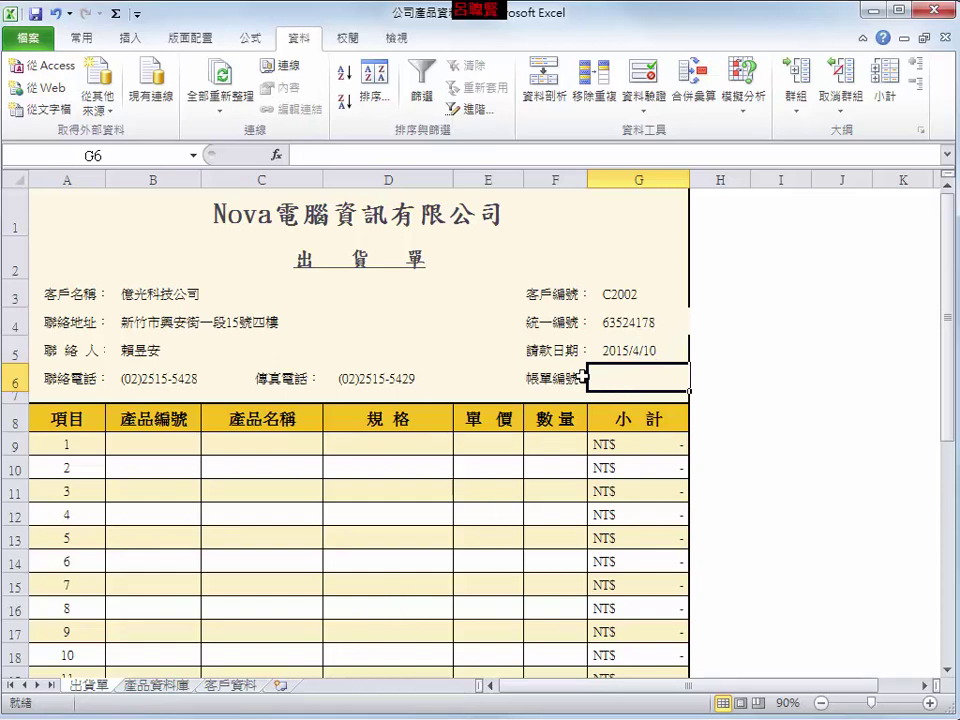
Try two different customer IDs from the G3 dropdown to test the lookup fields
{"action": "left_click", "coordinate": [655, 300]}
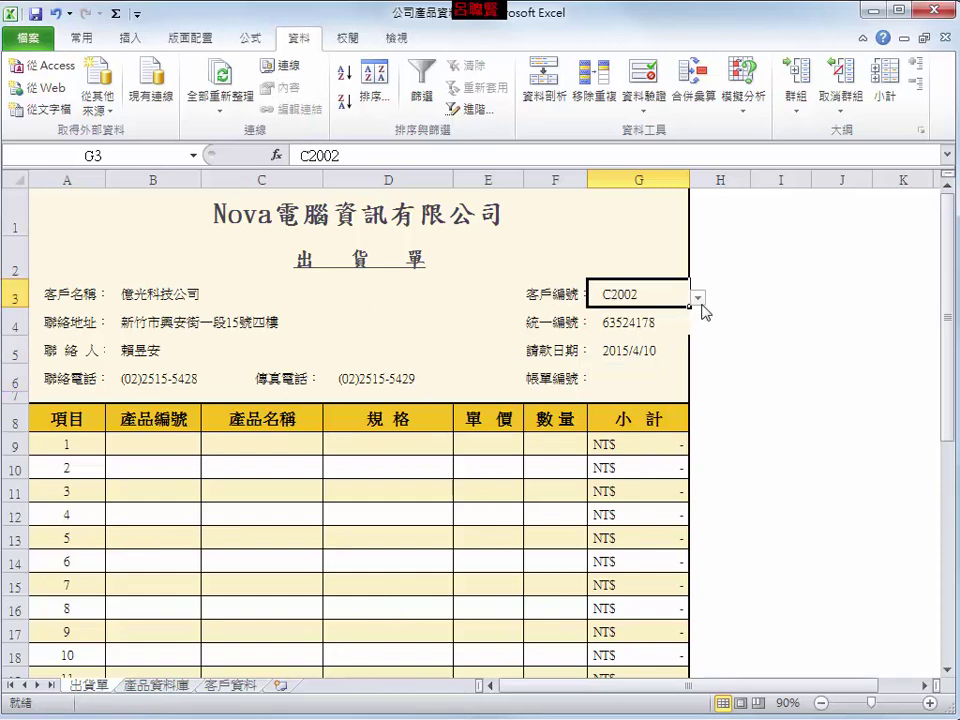
{"action": "left_click", "coordinate": [697, 297]}
{"action": "left_click", "coordinate": [617, 354]}
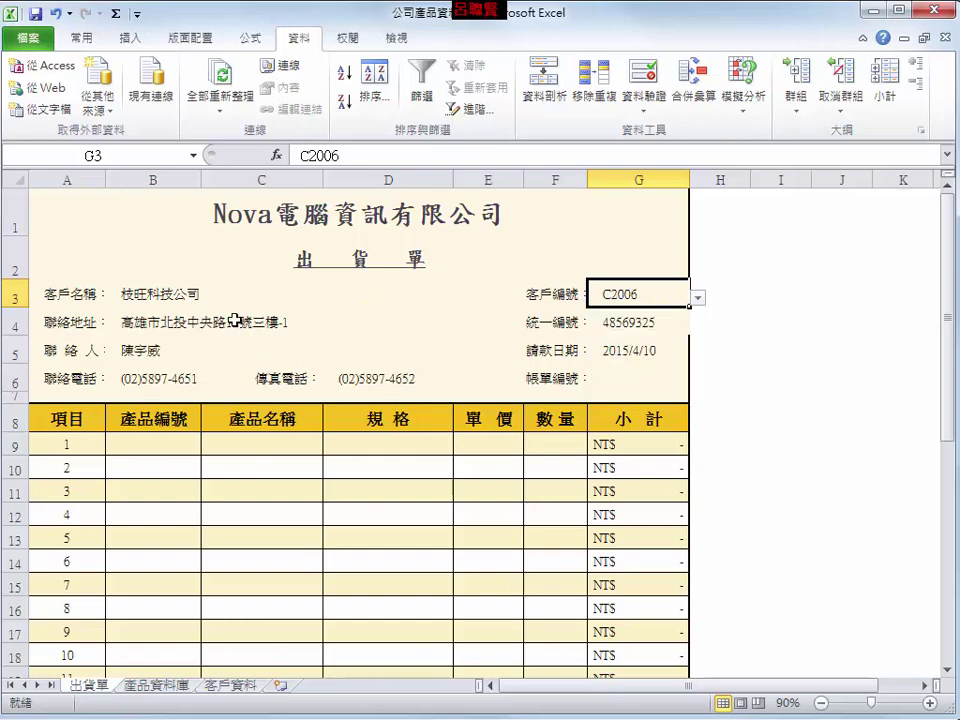
{"action": "left_click", "coordinate": [697, 297]}
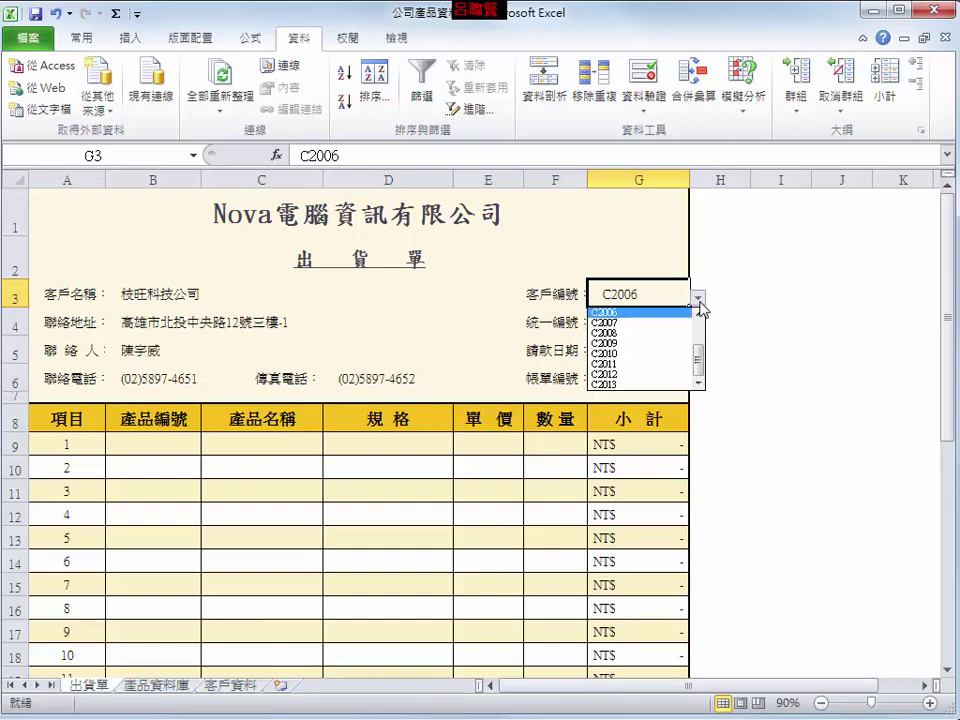
{"action": "left_click", "coordinate": [621, 365]}
Verify against the customer data sheet, then set G3 to the last customer ID, C2013 (永昌科技公司)
{"action": "left_click", "coordinate": [232, 685]}
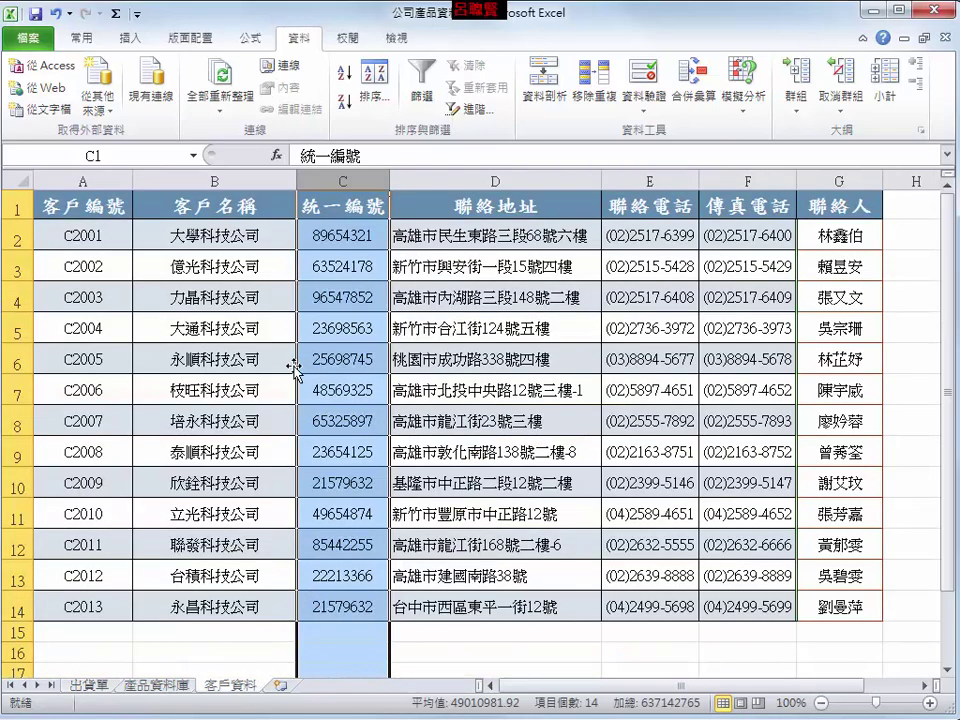
{"action": "left_click", "coordinate": [88, 685]}
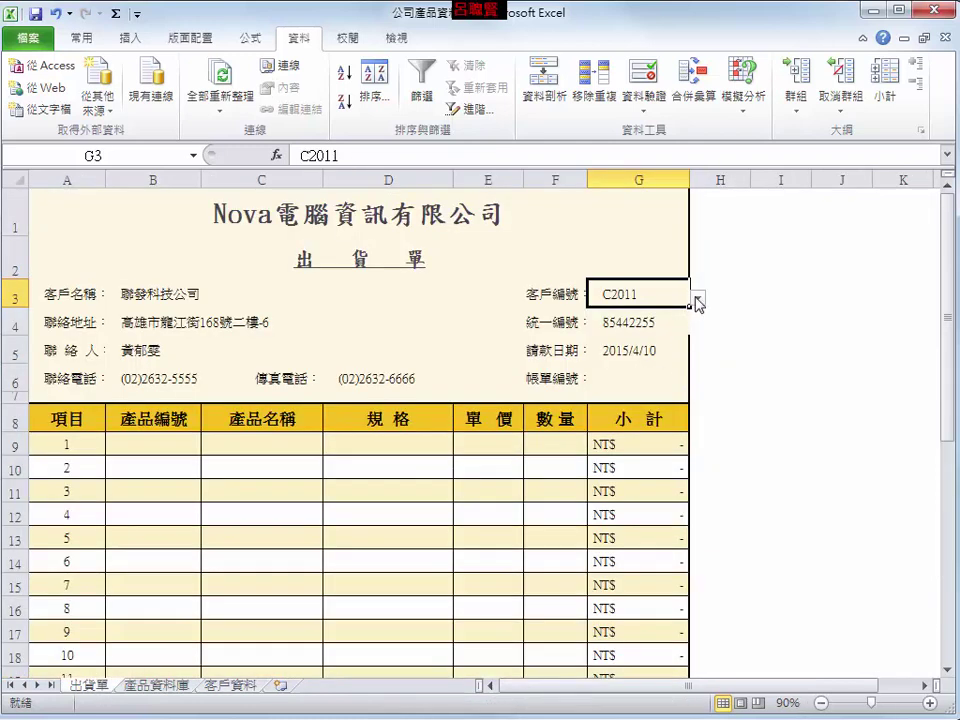
{"action": "left_click", "coordinate": [697, 297]}
{"action": "left_click", "coordinate": [622, 386]}
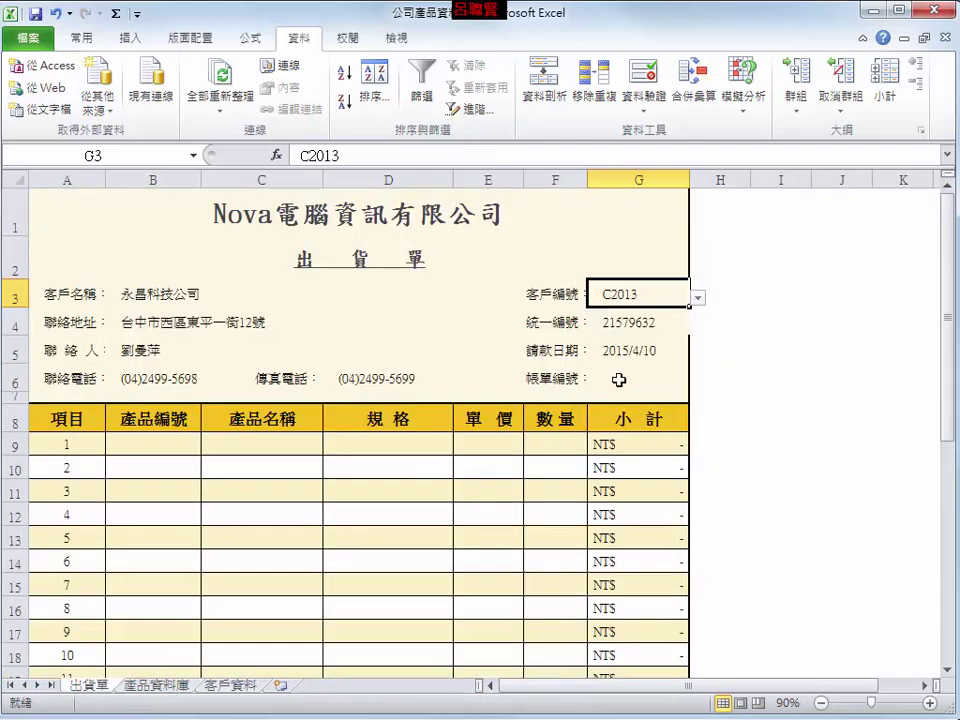